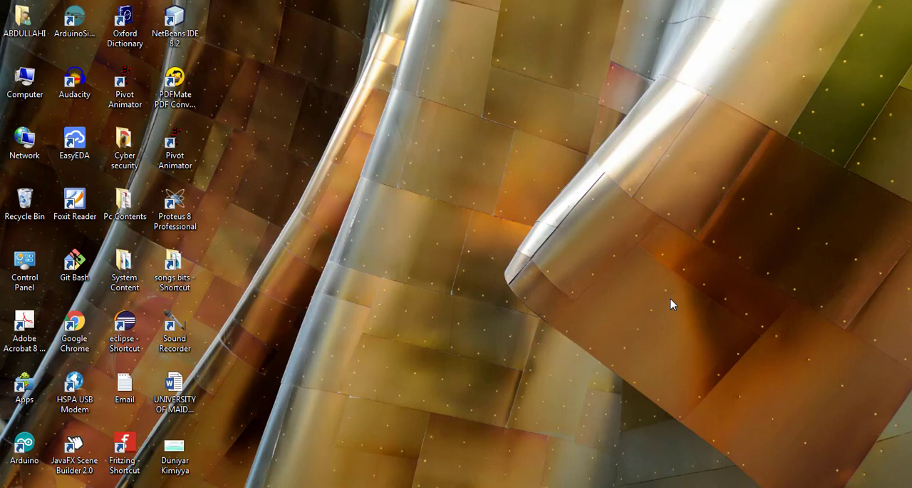
- Create a new Microsoft Word document on the desktop, name it "Duniyar Kimyya" and open it in Word
right_click(454, 214)
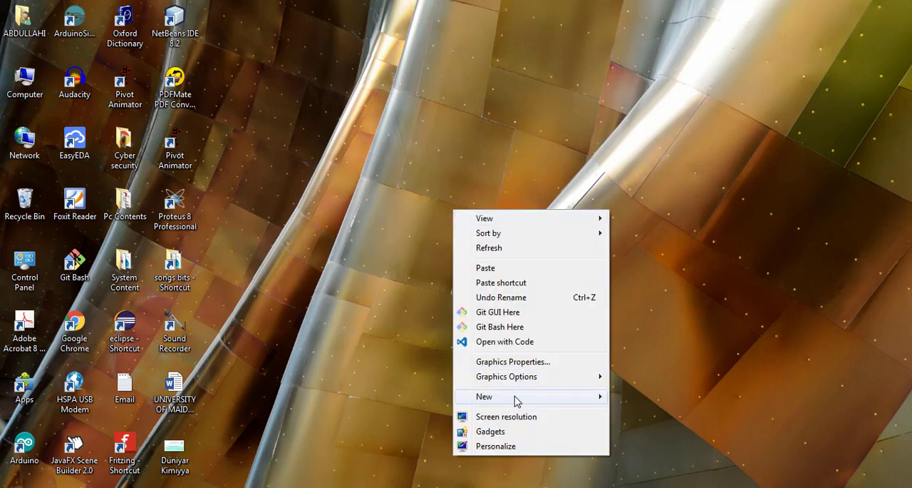
mouse_move(516, 402)
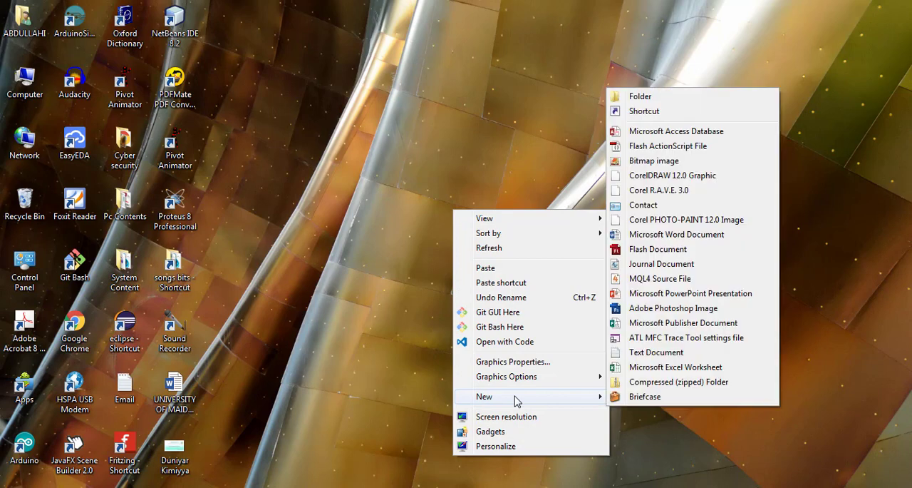
left_click(643, 235)
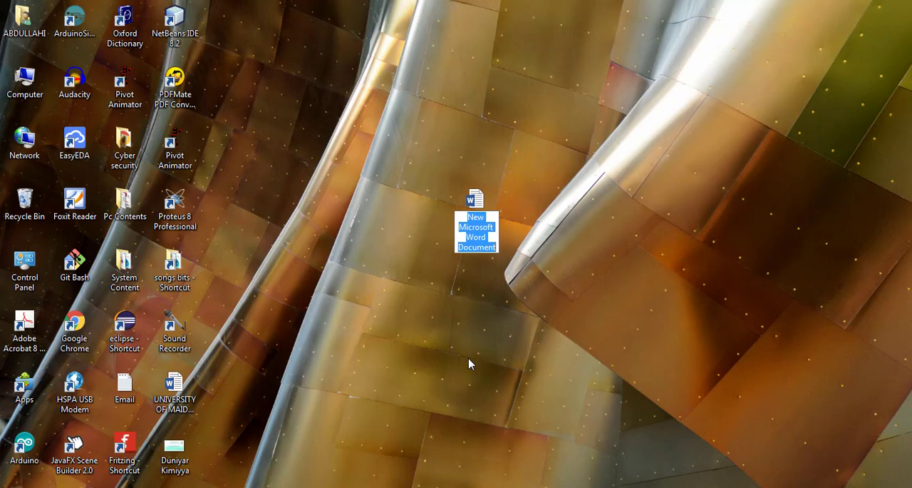
type("Dun")
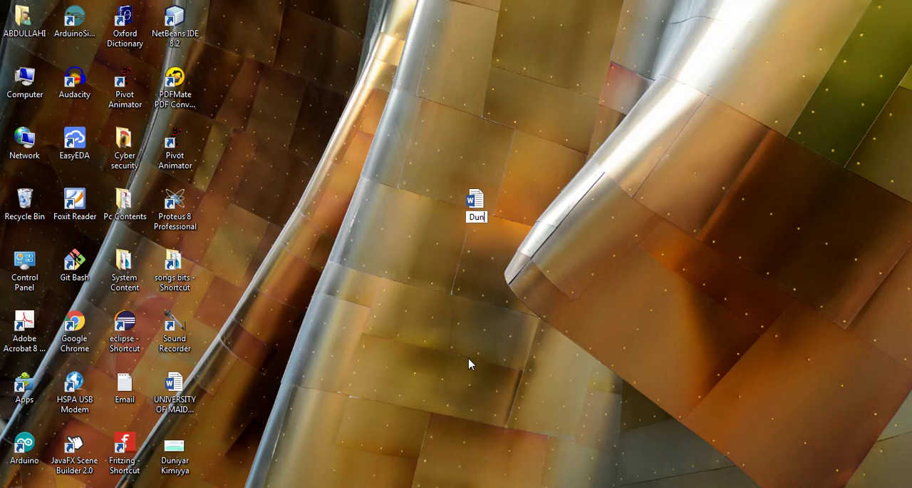
type("iyar Kimyya")
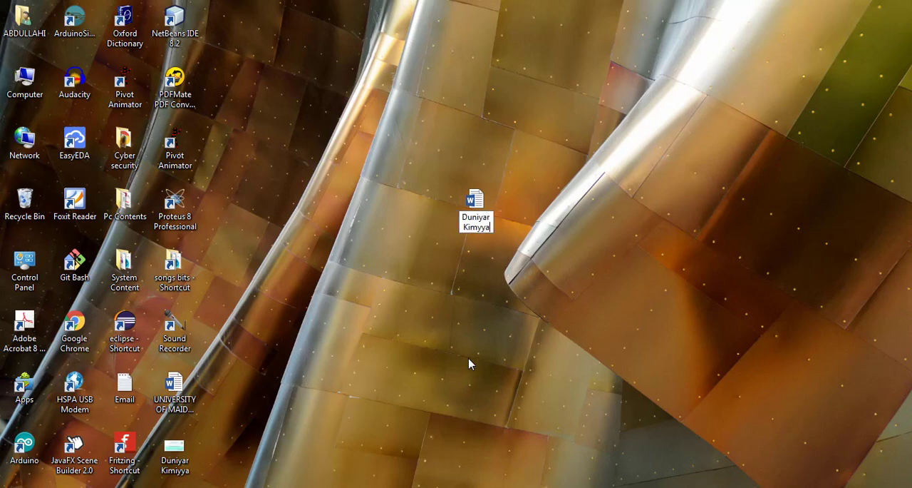
key("Return")
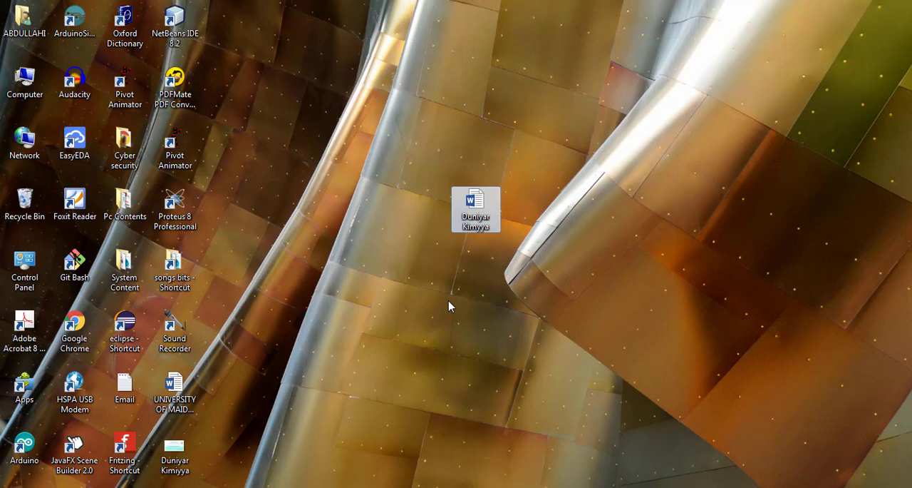
double_click(481, 216)
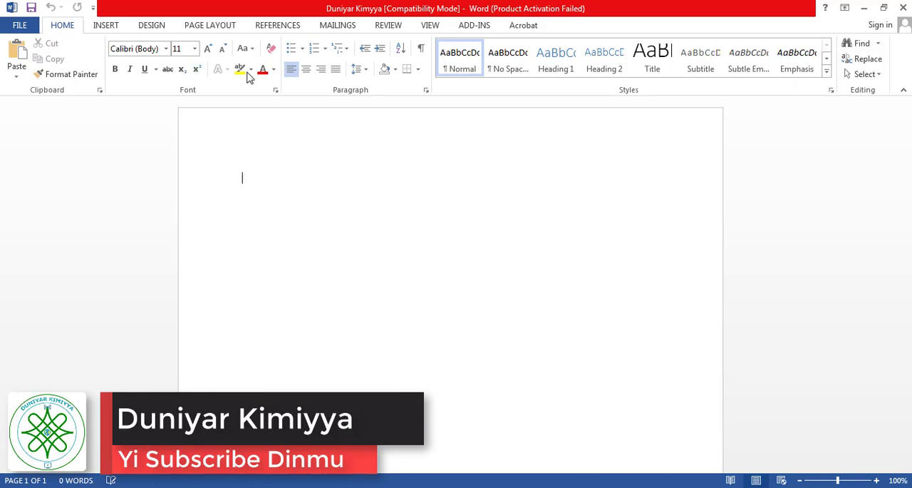
left_click(106, 26)
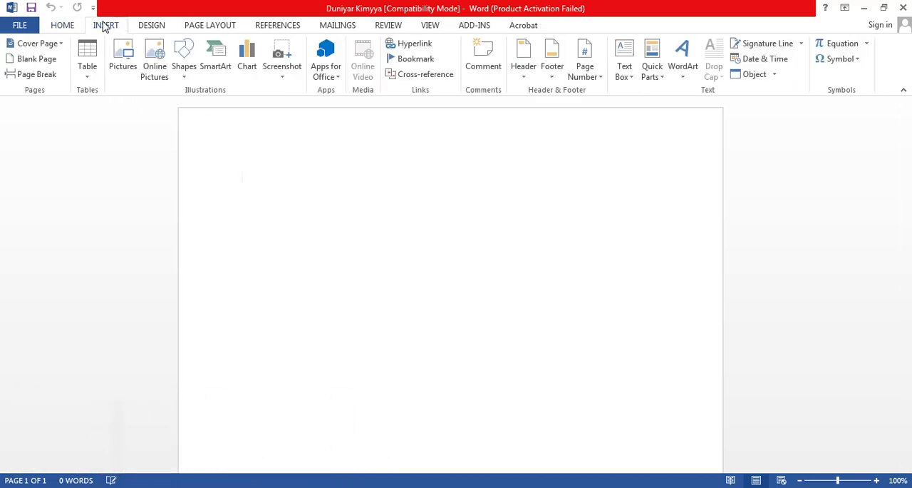
left_click(147, 30)
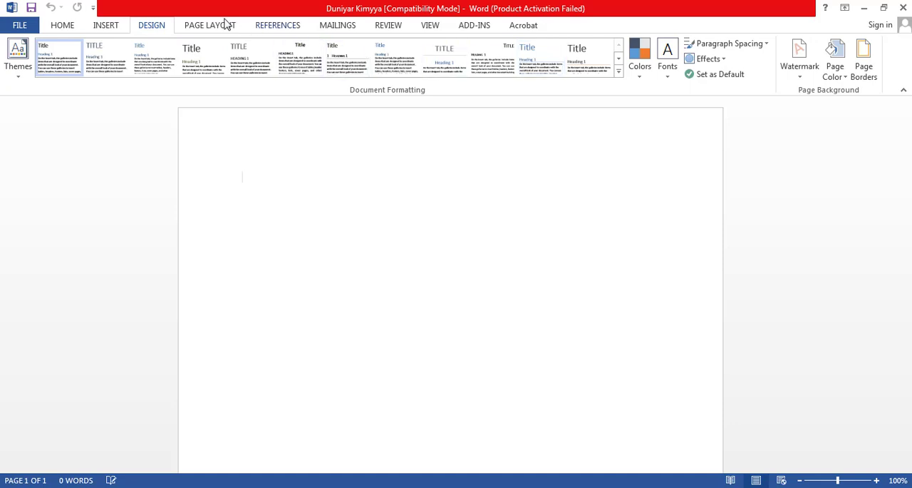
left_click(191, 27)
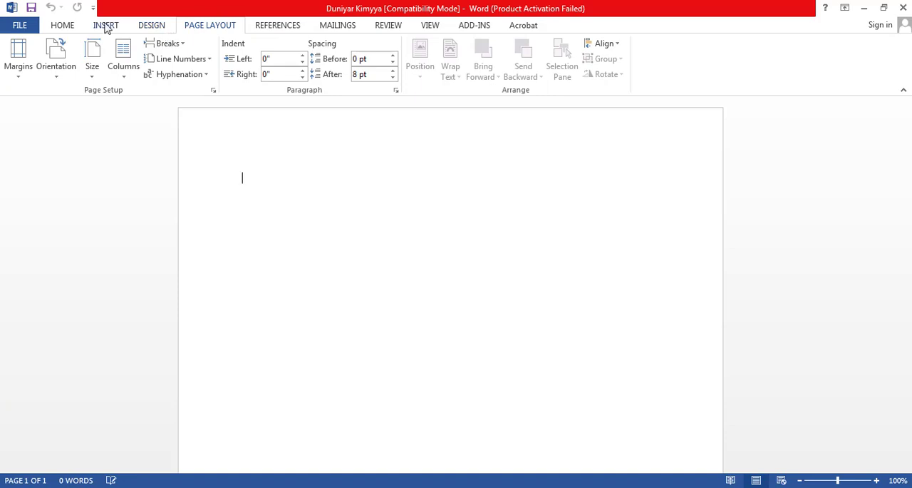
left_click(64, 30)
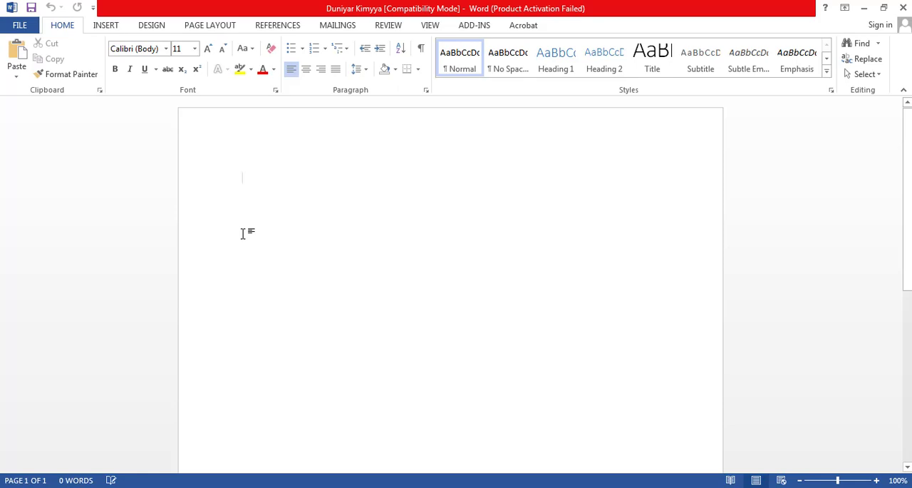
- Enter the title "DUNIYAR KIMYYA" on the first line of the blank document
type("DUN")
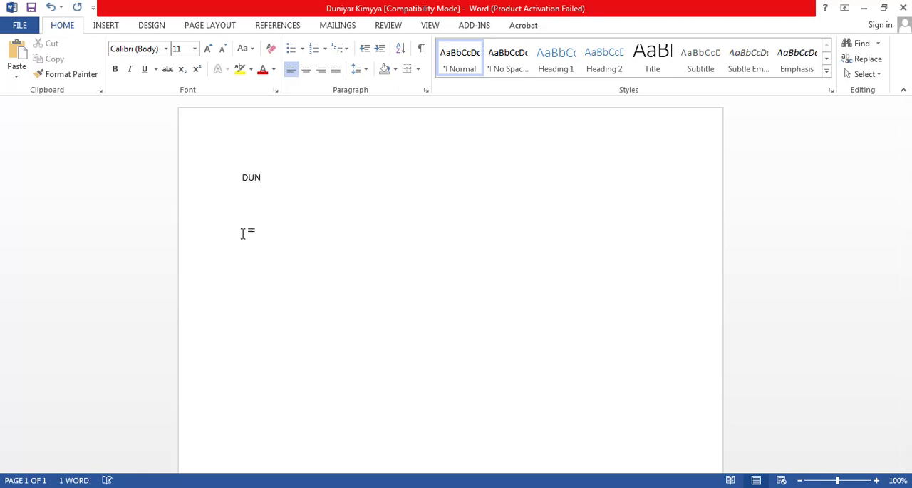
type("IYAR KIMYYA")
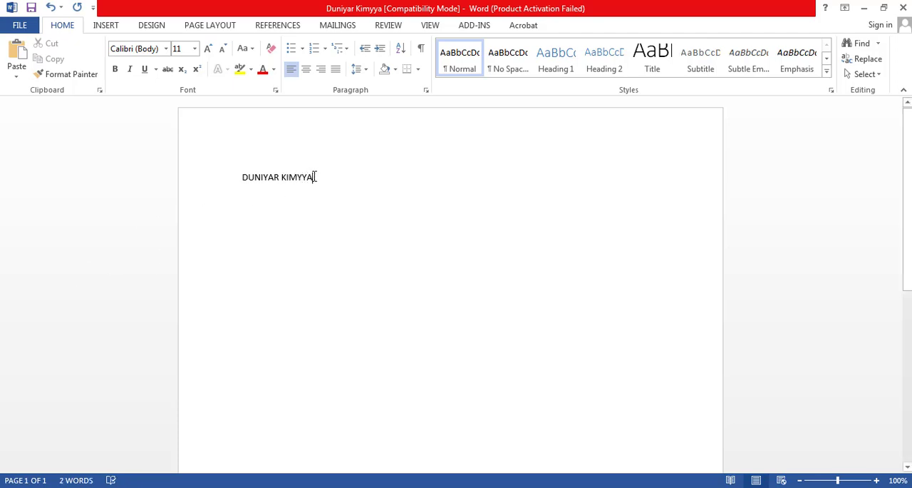
- Format the whole title in Times New Roman at size 26
left_click_drag(315, 177, 261, 176)
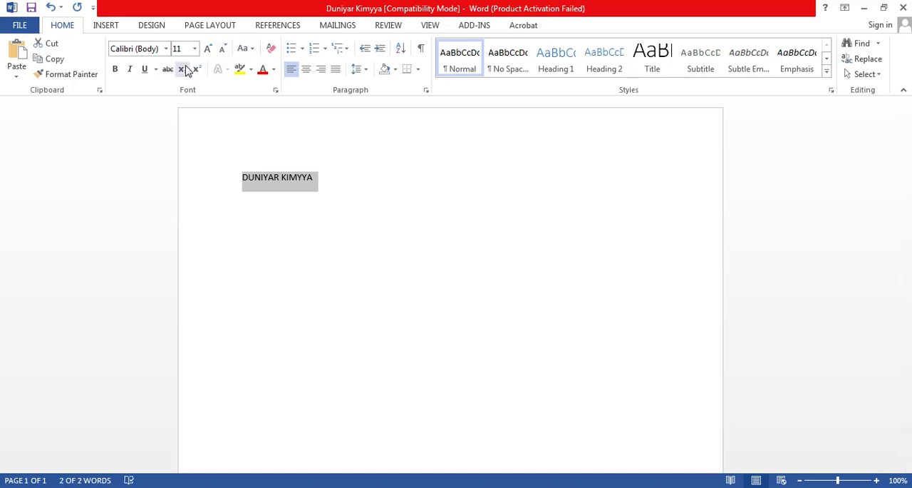
left_click(158, 51)
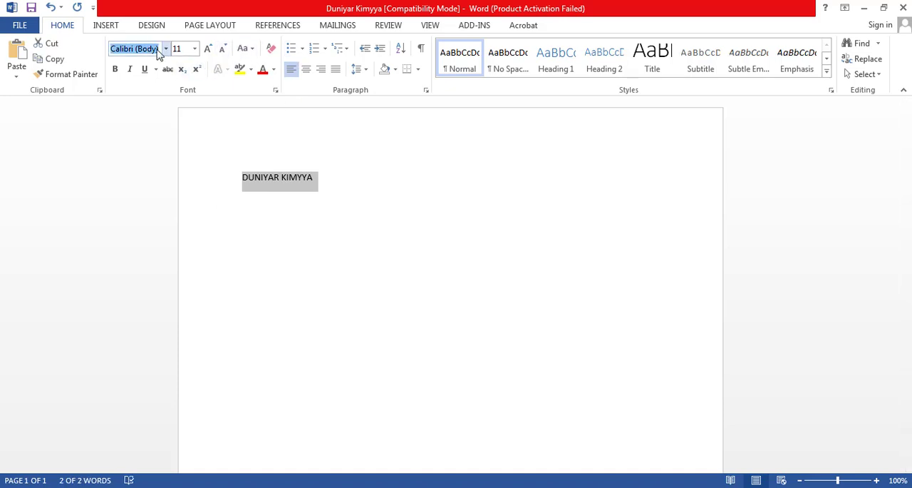
type("Times New Ro")
key("Return")
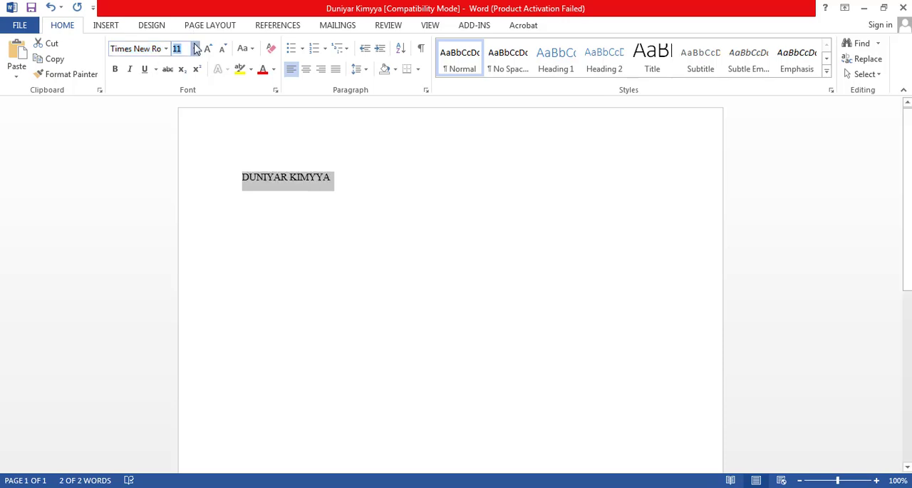
left_click(194, 48)
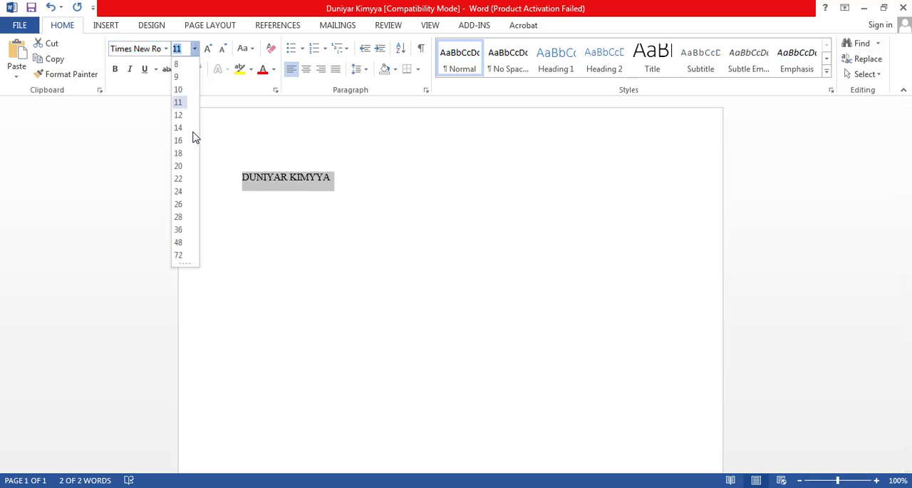
left_click(180, 204)
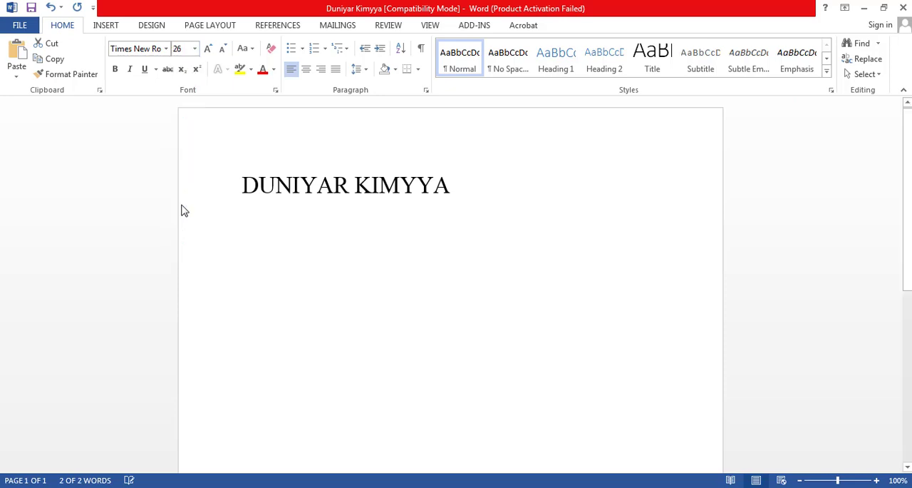
- Try right alignment on the title and settle on centering it on the page
left_click(305, 74)
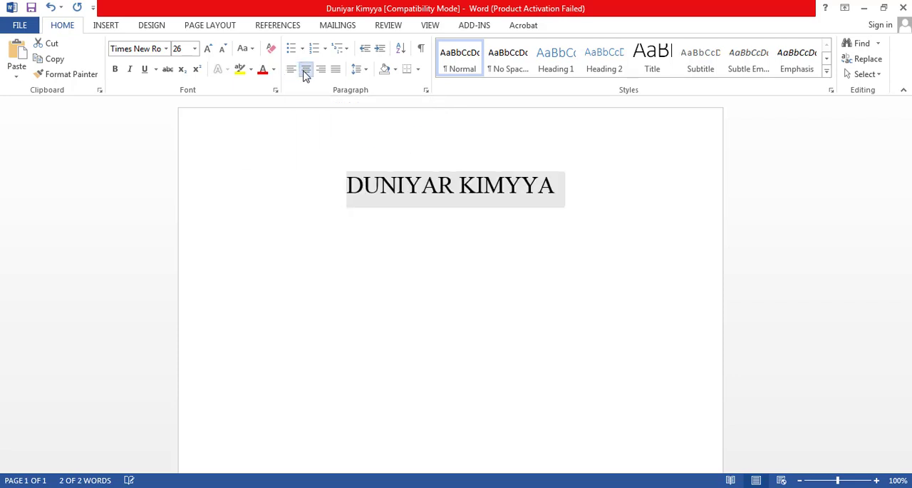
left_click(321, 75)
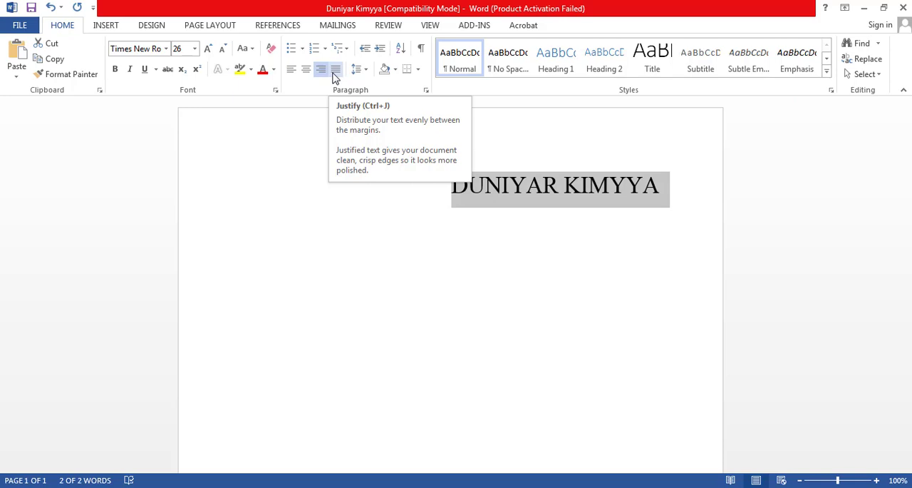
left_click(308, 75)
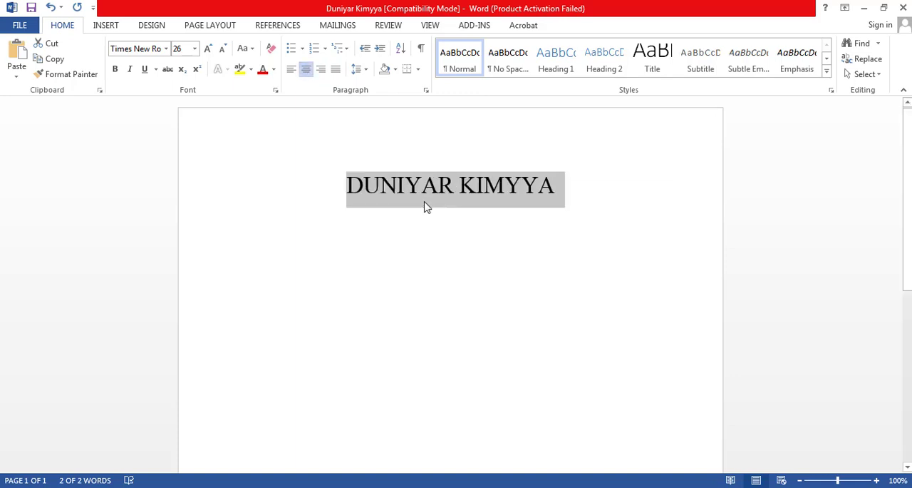
left_click(604, 186)
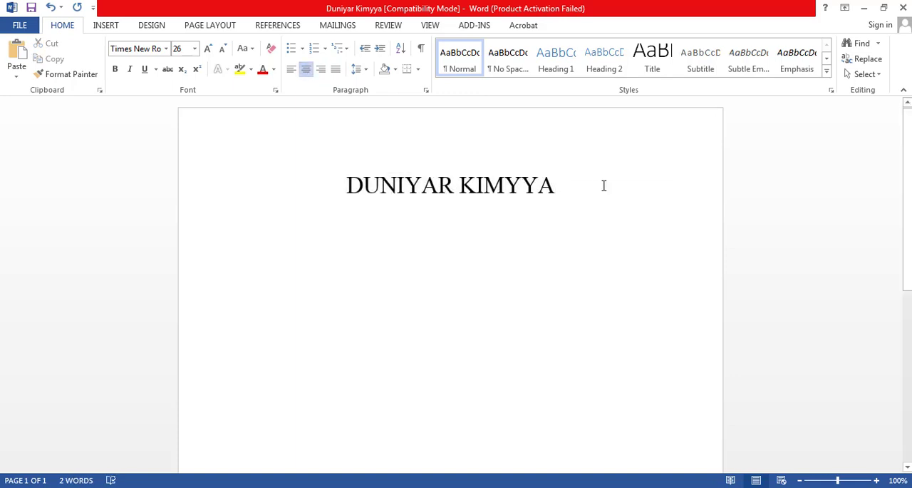
- Start a new left-aligned paragraph below the title with font size 12
key("Return")
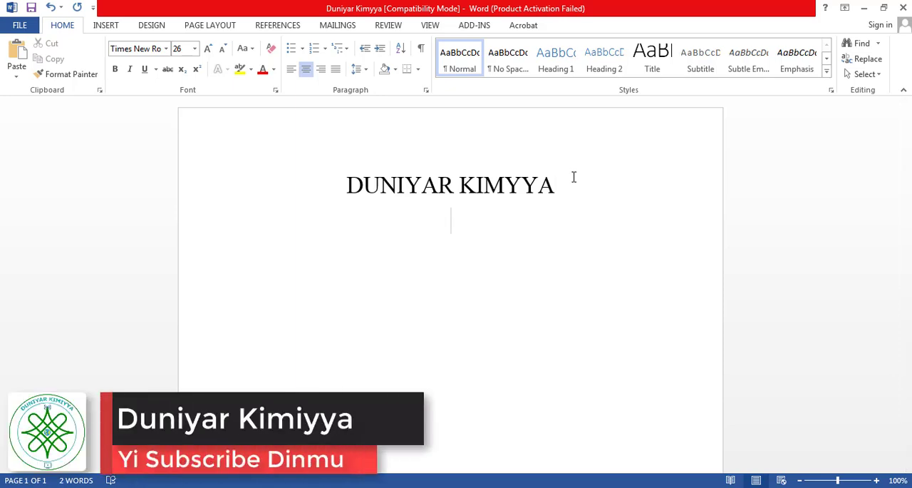
left_click(291, 70)
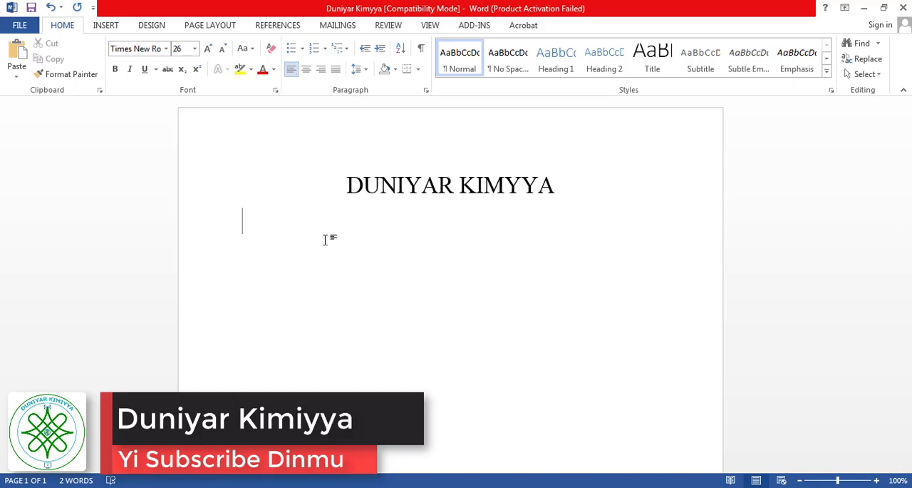
left_click(195, 48)
left_click(186, 117)
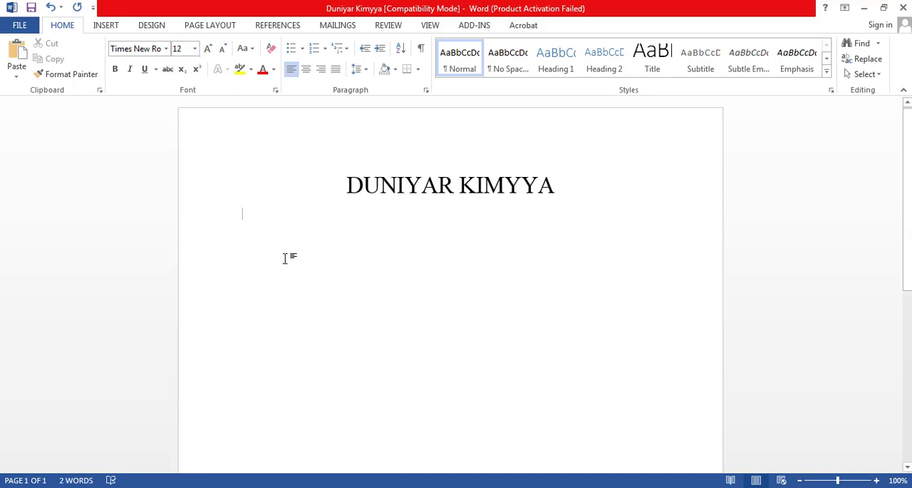
- Write the greeting "Assalamu AlaikumWarahamatullahi ta'ala wa barkatuhu." below the title, with a space before "ta'ala"
type("As")
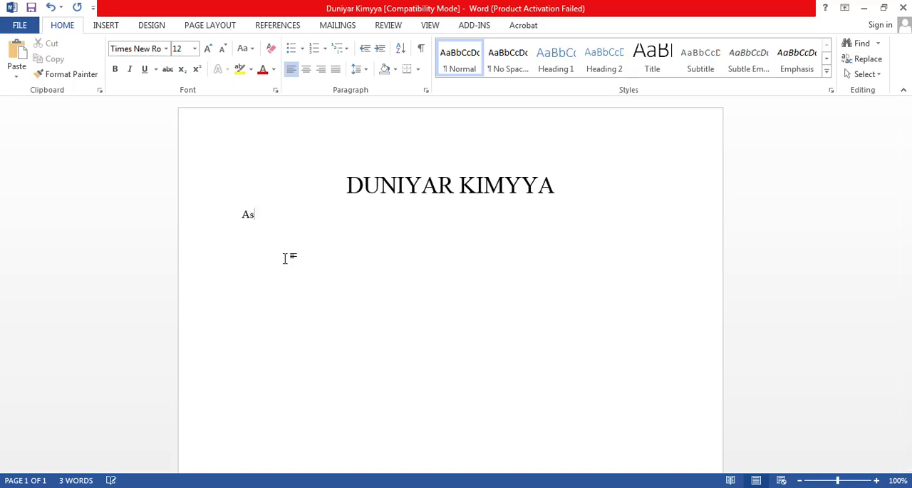
type("salamu AlaikumWar")
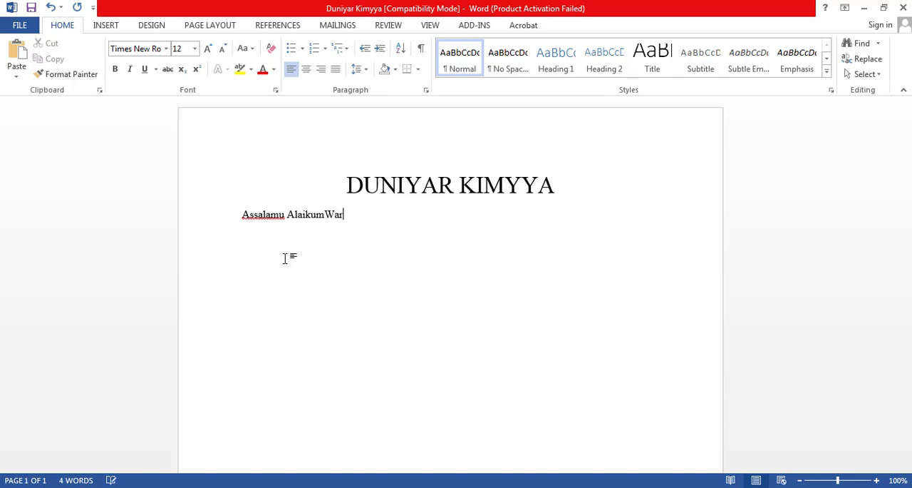
type("ahamatullahita'a")
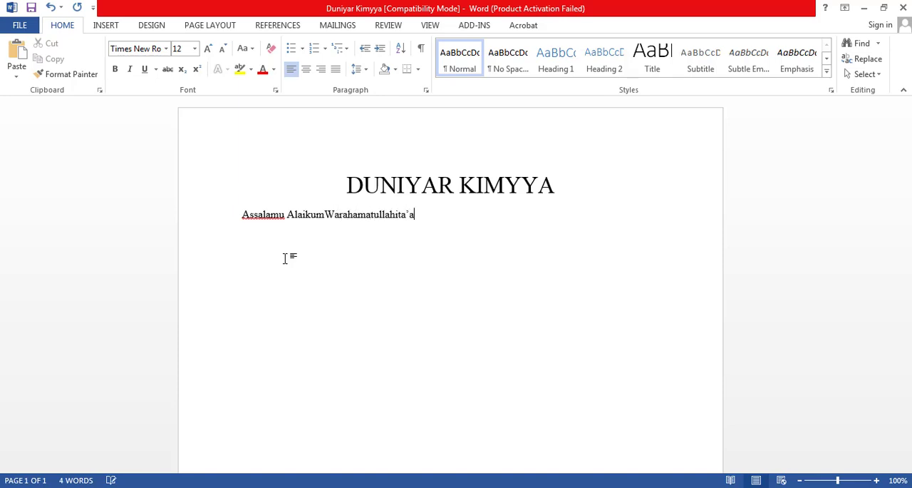
type("la")
left_click(397, 213)
left_click(448, 216)
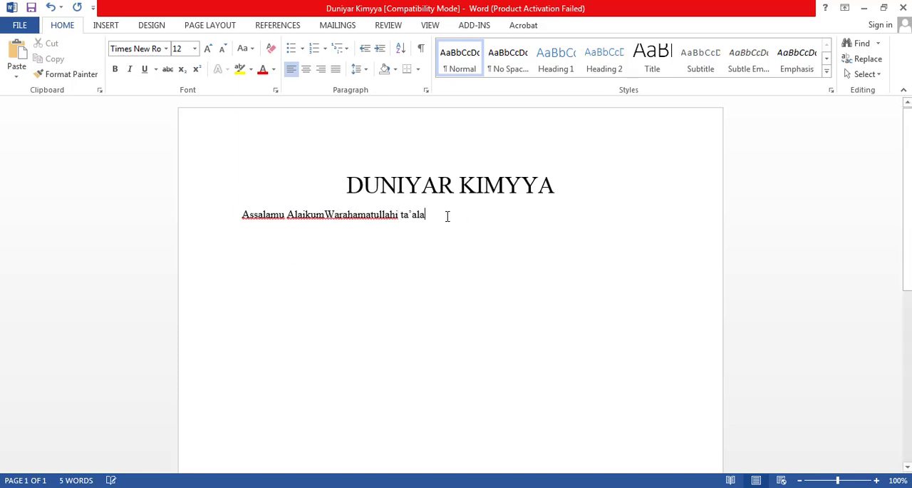
type("wa barkatuhu")
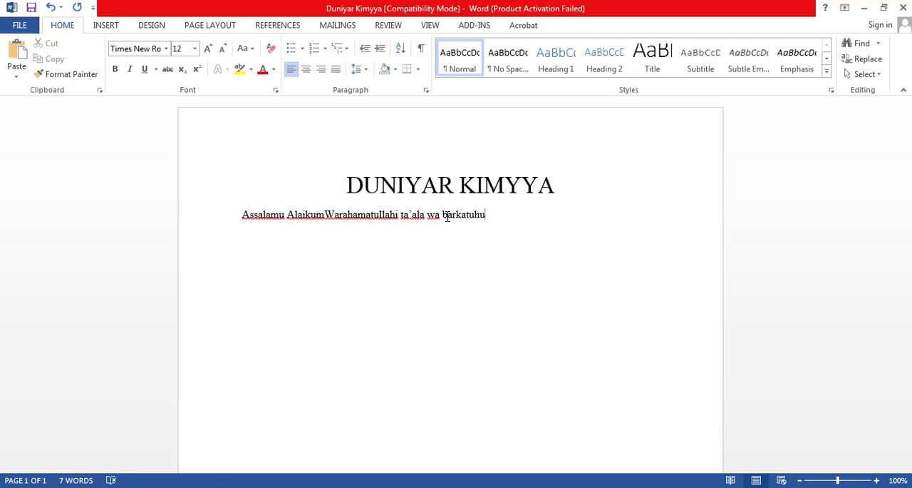
type(".")
- Start a paragraph below the greeting reading "Bayan gaisuwa tare ta fatan Alkhairi , Muna fata duk masubiye damuawannan"
key("Return")
key("Return")
type("Bayan gaisuwa")
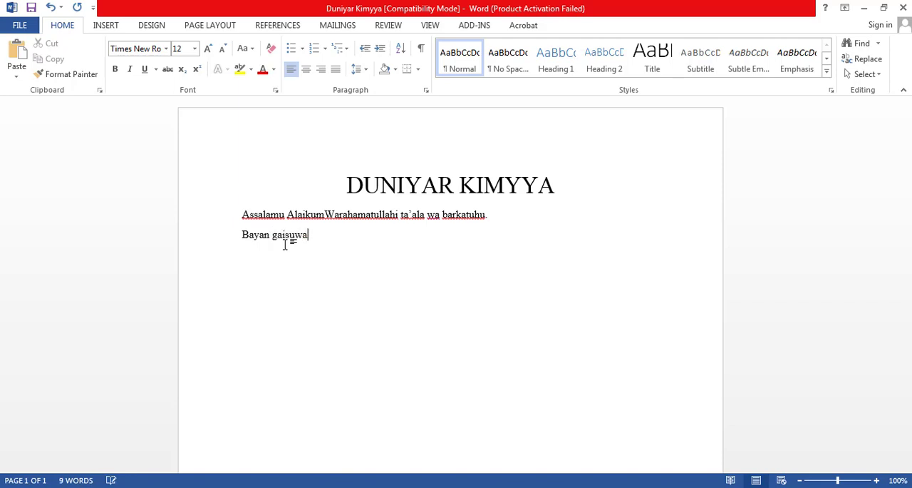
type(" tare ta fatan A")
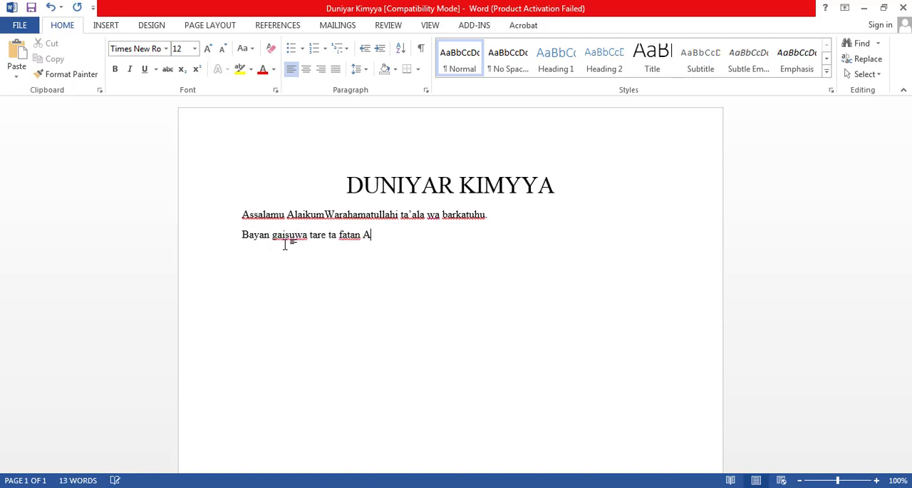
type("lkhairi , Muna fata duk masu")
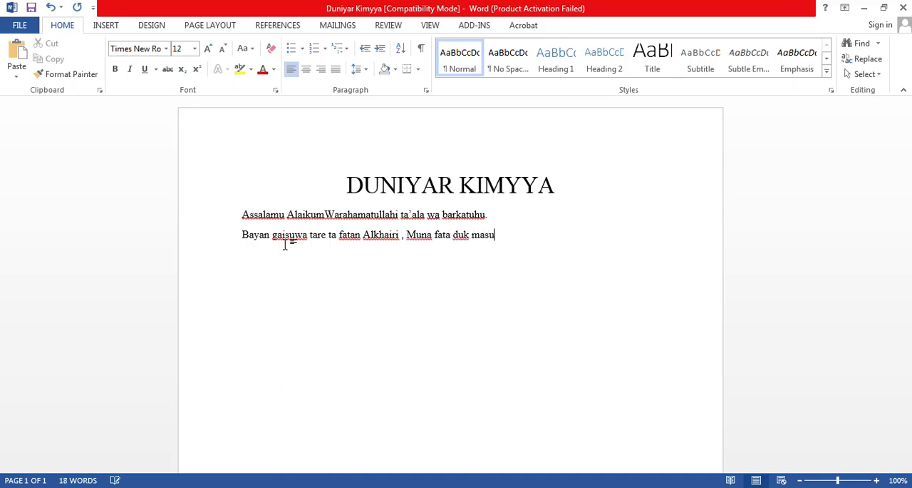
type("biye damuwannan")
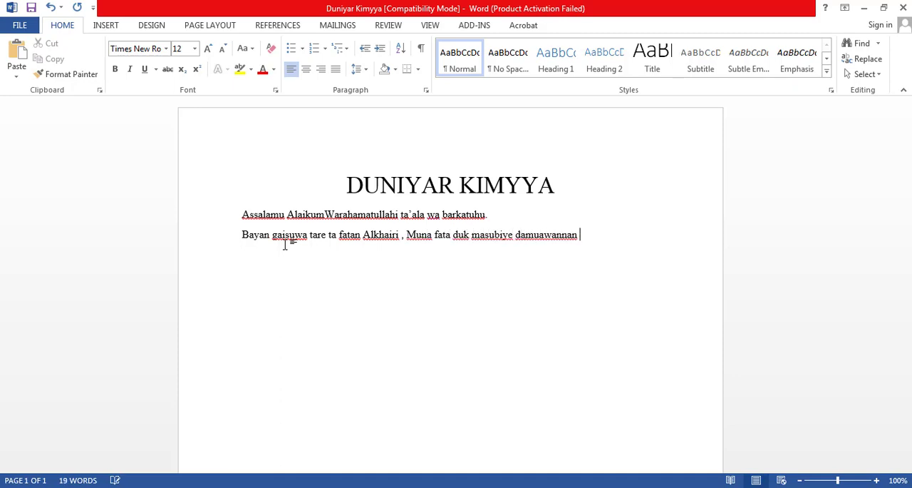
- Separate "damu" from "awannan" with spaces and continue the sentence with "Tasha"
left_click(540, 234)
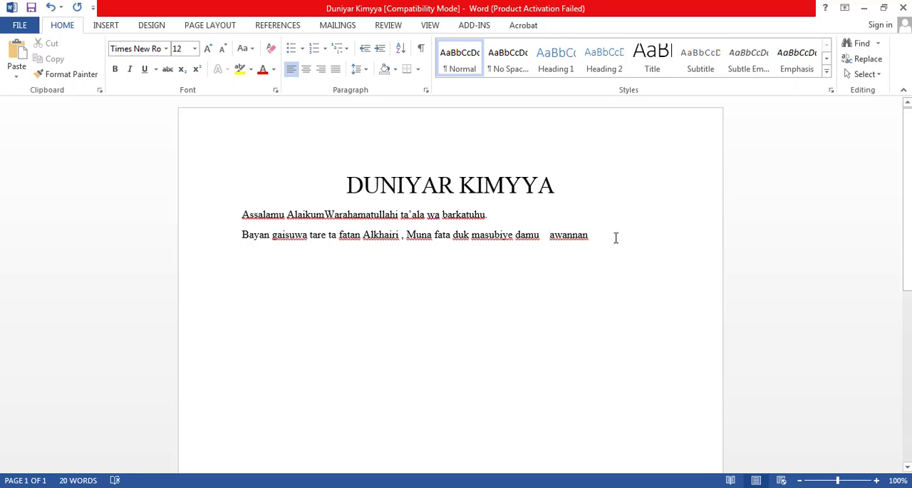
left_click(597, 235)
type("Tasha tamu ta")
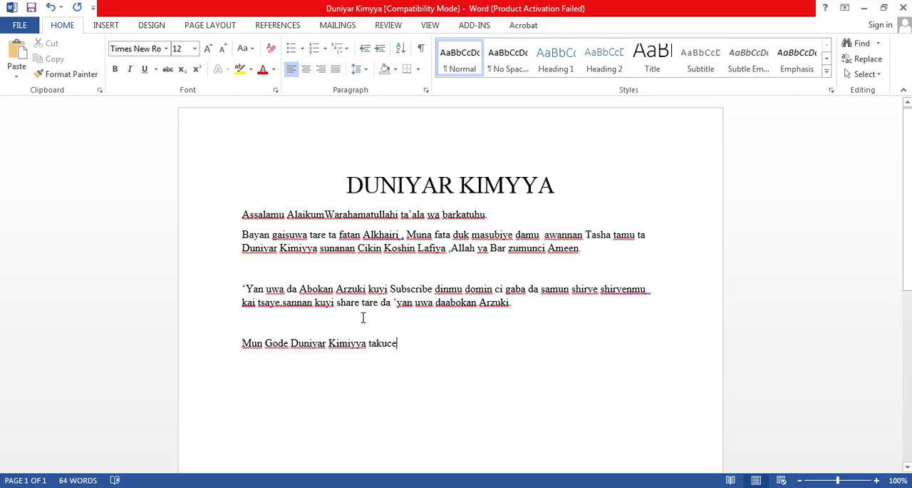
- Remove the empty line above "Mun Gode Duniyar Kimiyya takuce" and end that sentence with a period
left_click(323, 331)
key("BackSpace")
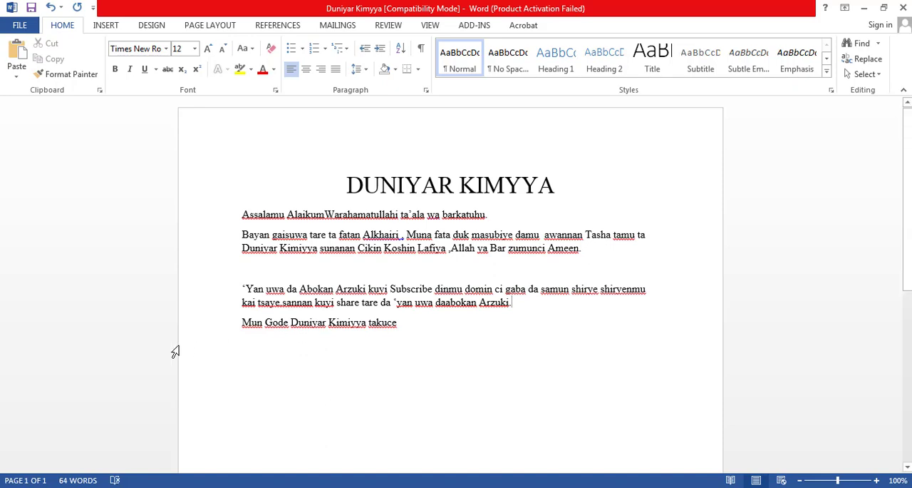
left_click(399, 332)
type(".")
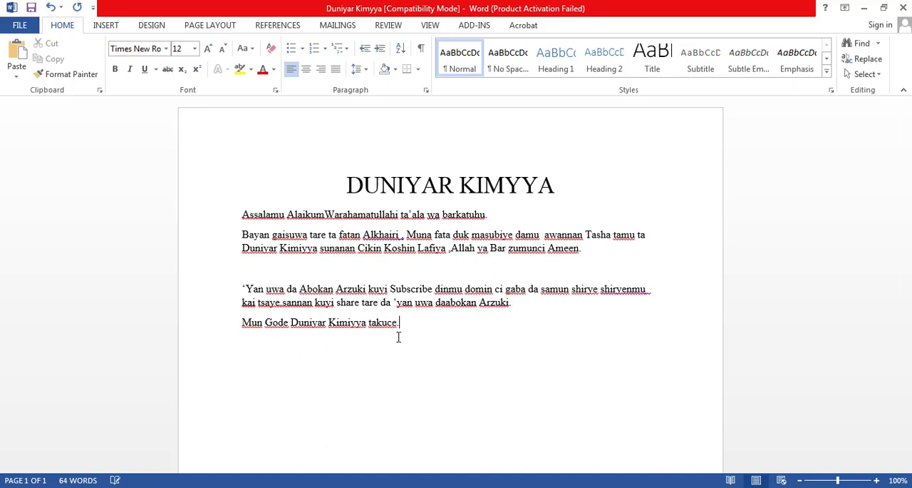
- Insert a blank line between the title and the greeting
left_click(577, 185)
key("Return")
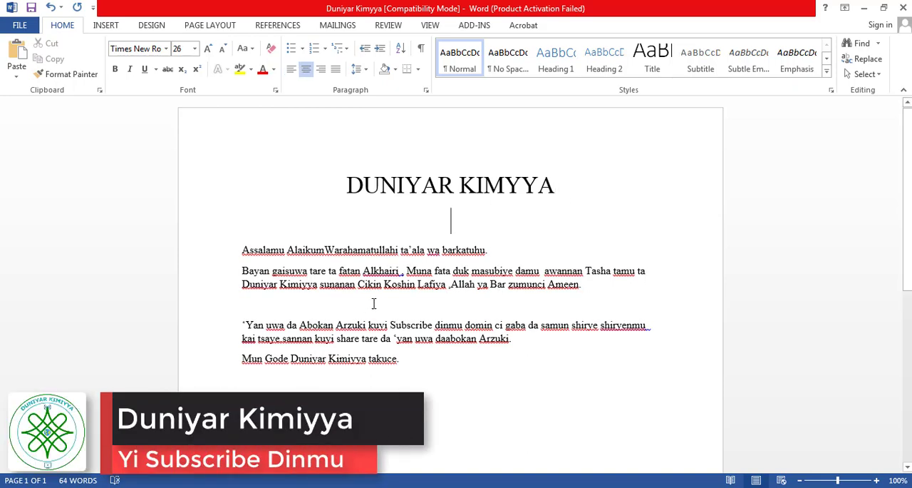
left_click(343, 312)
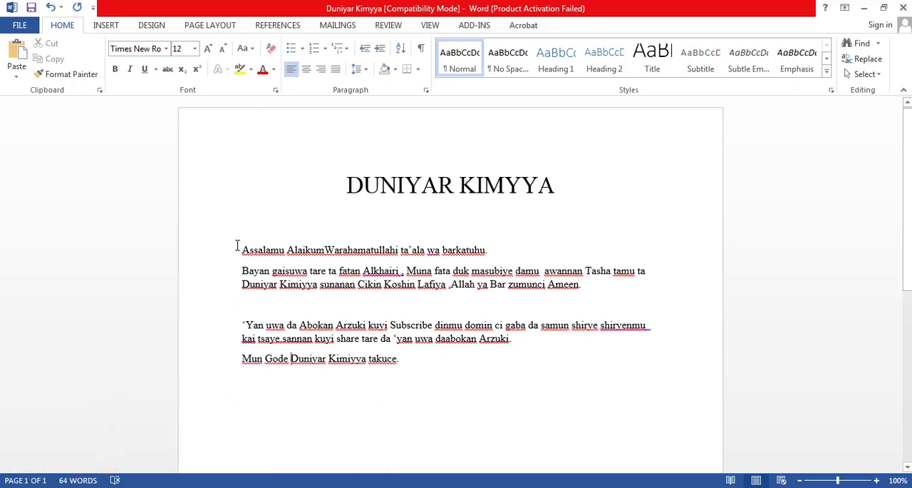
left_click_drag(238, 246, 240, 305)
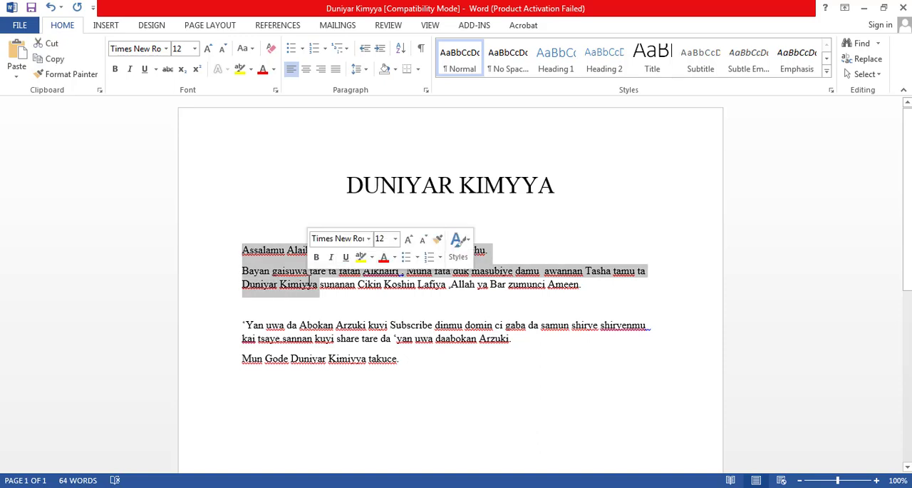
left_click(240, 305)
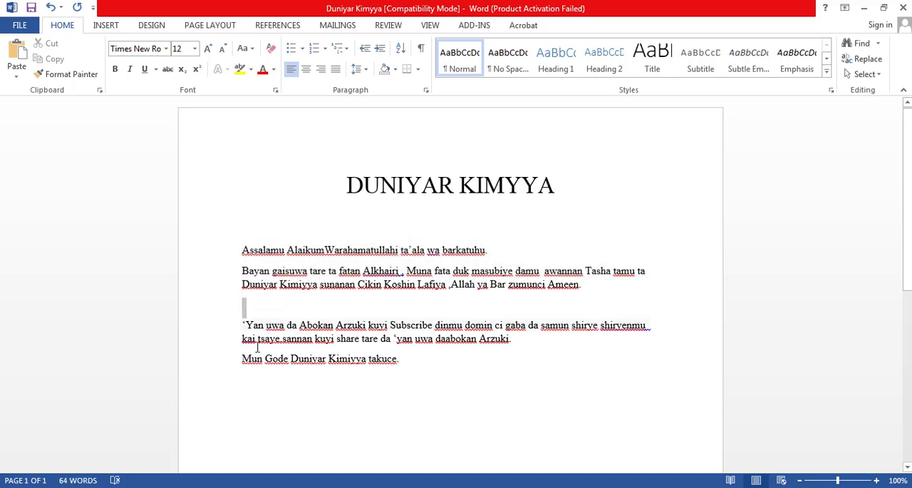
left_click_drag(242, 305, 288, 360)
left_click(432, 383)
- Write the sign-off "Daga Tsharku ta Duniyar Kimiyya" one blank line below the thank-you sentence and right-align it
left_click(414, 367)
key("Return")
key("Return")
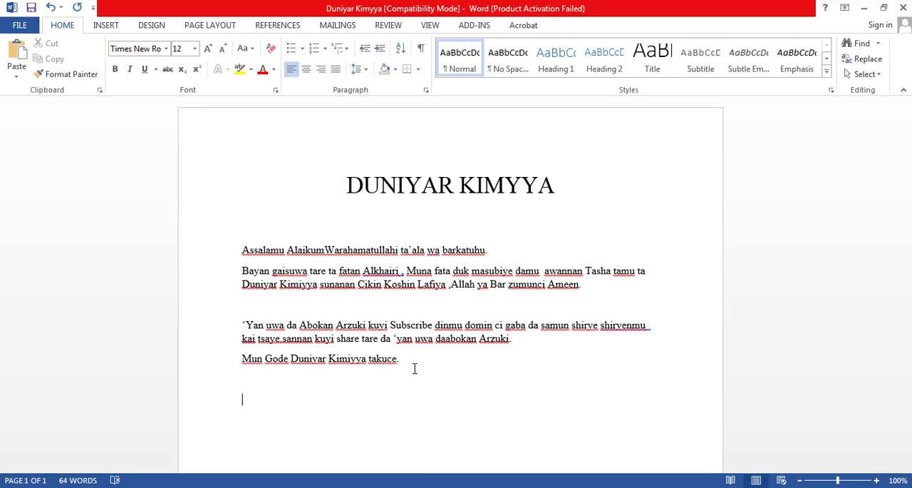
type("Daga Tsharku ta Duniyar")
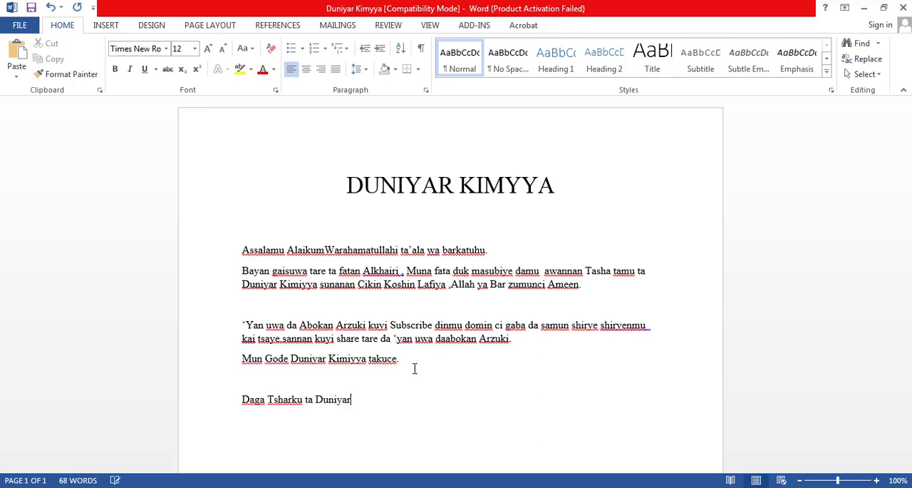
type(" Kimiyya")
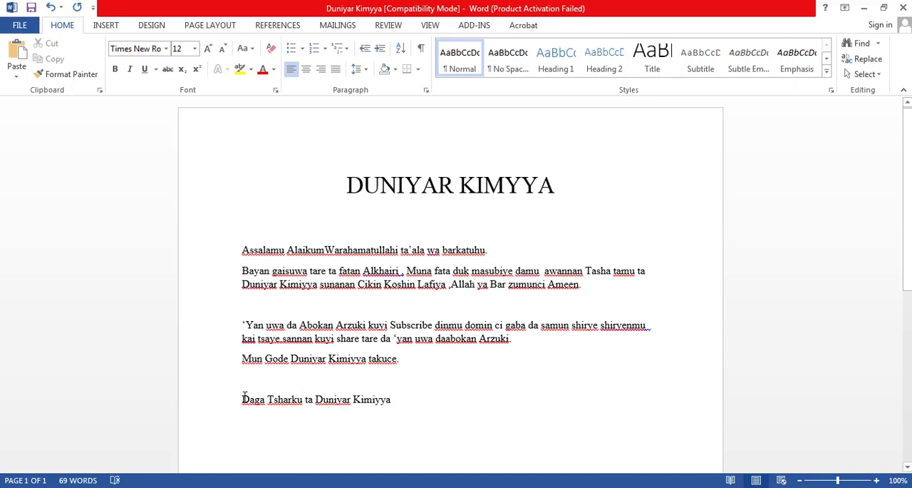
left_click_drag(243, 398, 378, 407)
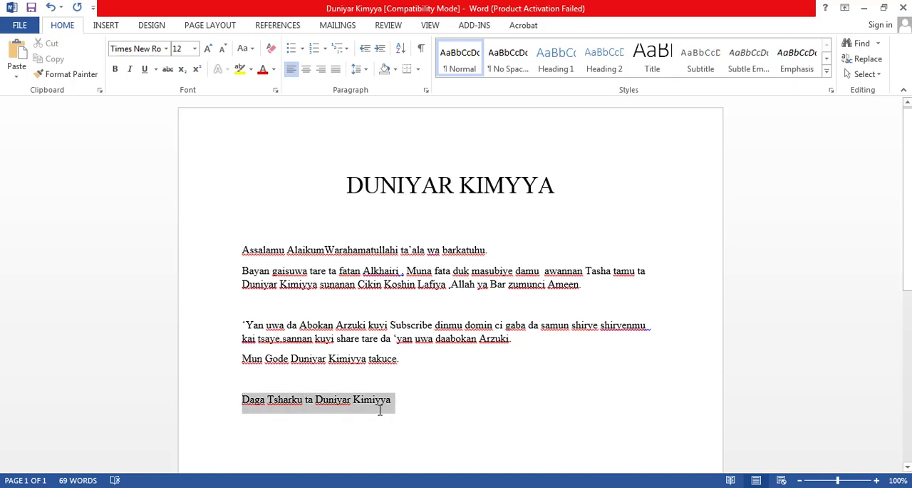
left_click(321, 69)
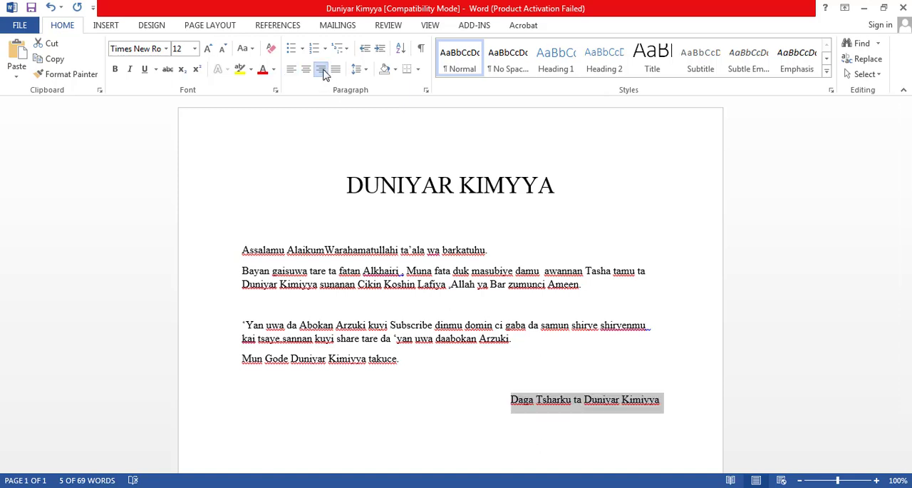
left_click(670, 402)
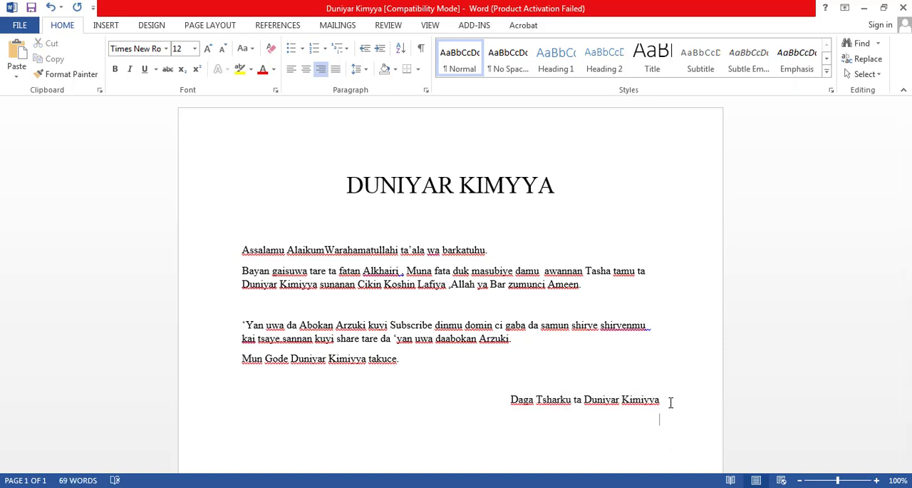
left_click(298, 69)
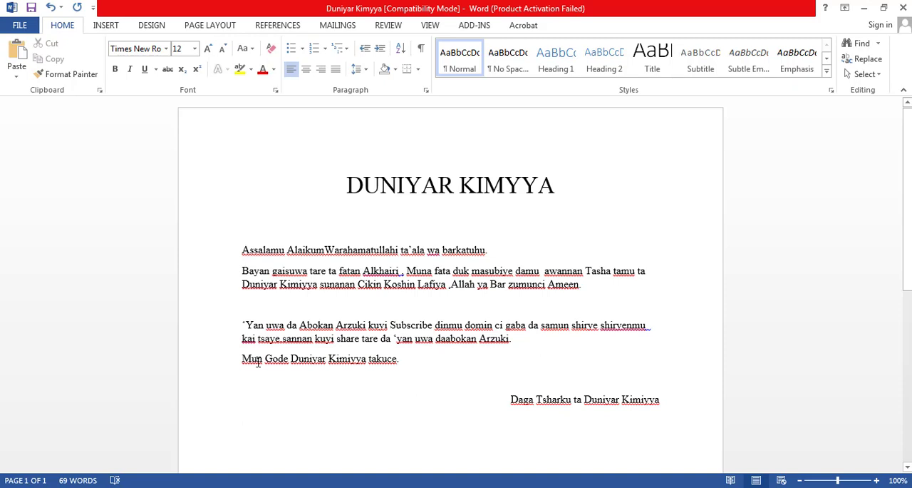
type("Facebook:")
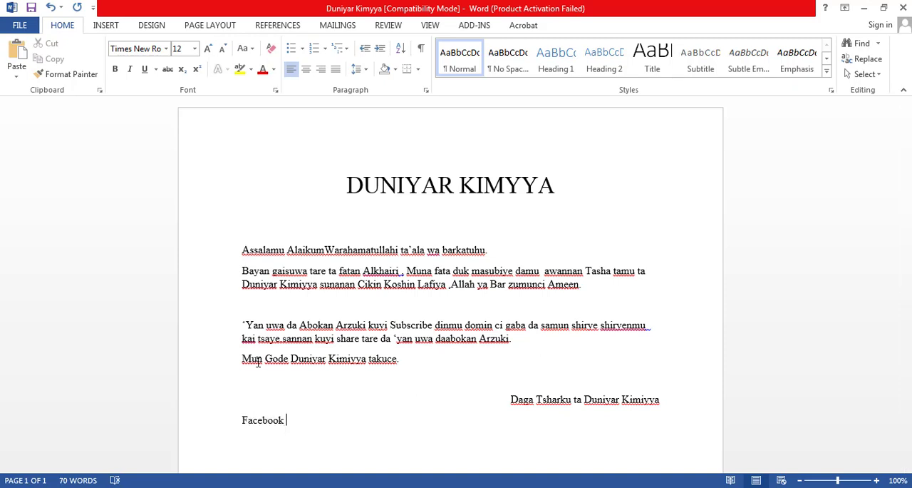
key("BackSpace")
type(": www.facebook.com/duniyar")
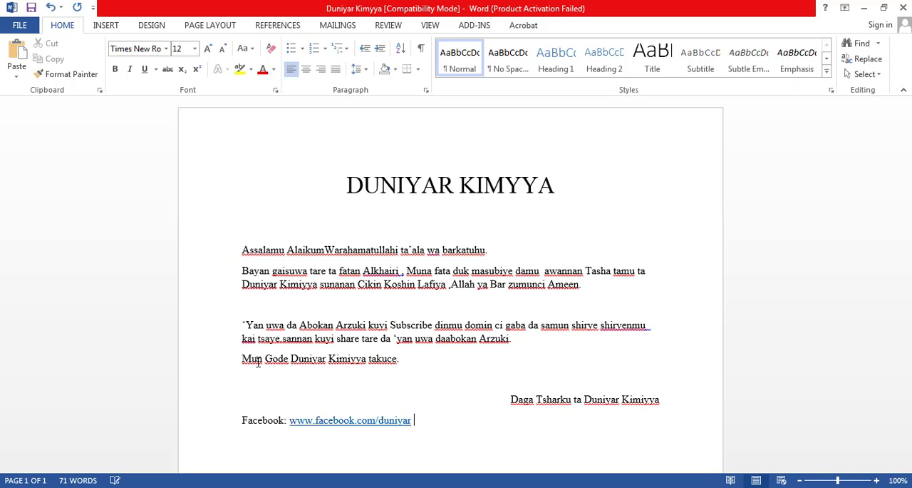
key("ctrl+z")
key("BackSpace")
type("kimiyya")
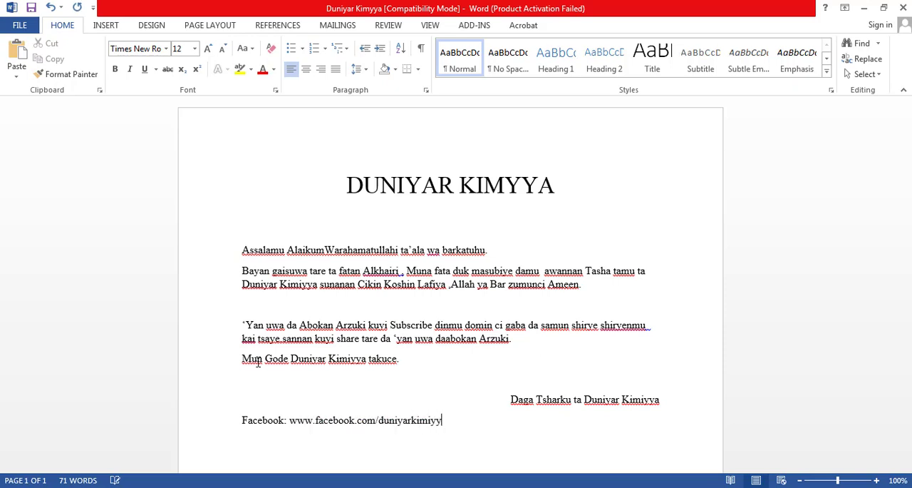
key("Return")
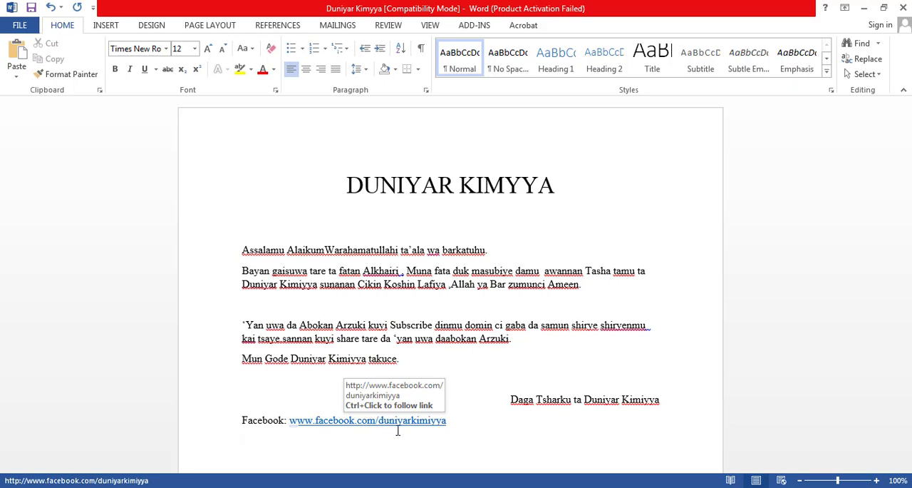
type("Twitter")
type(": wwtwitter.co")
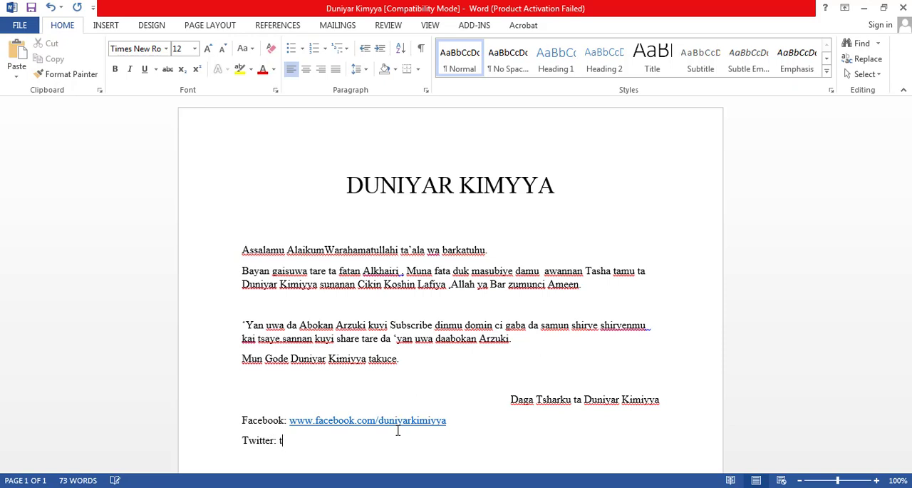
type("m/duniyarkimiyya")
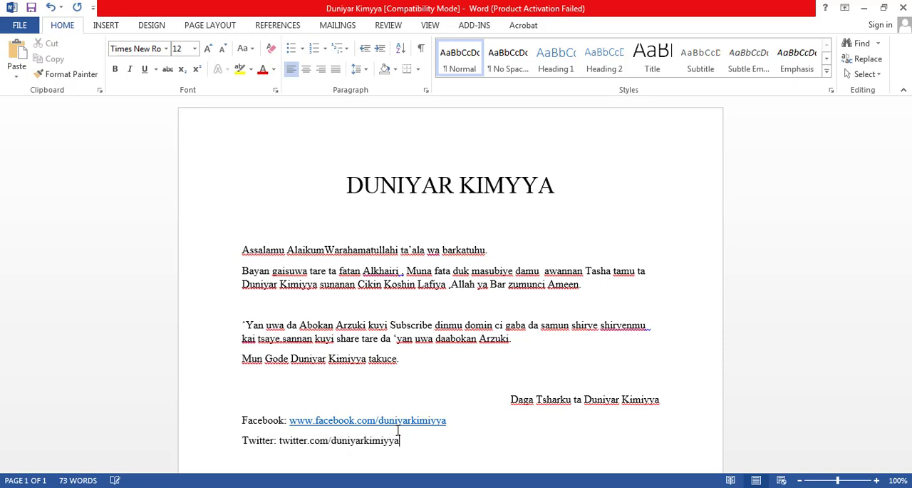
key("Return")
left_click(279, 440)
type("www.")
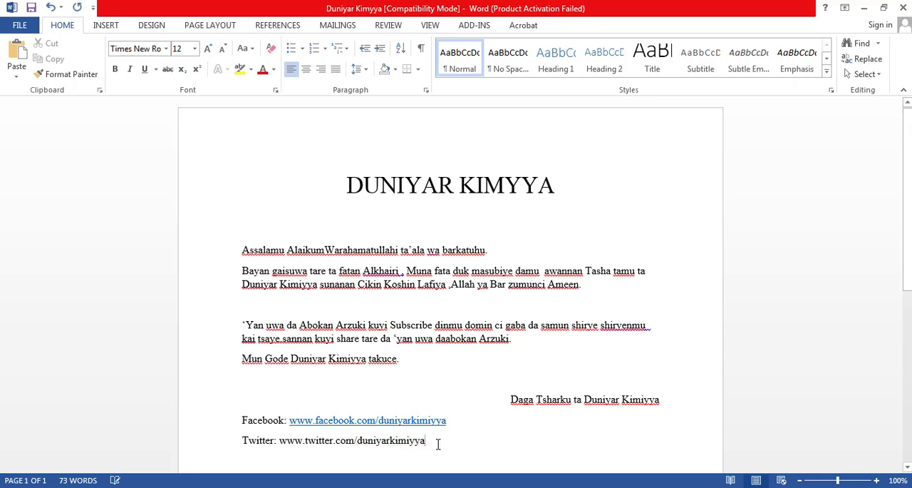
left_click(435, 442)
key("Return")
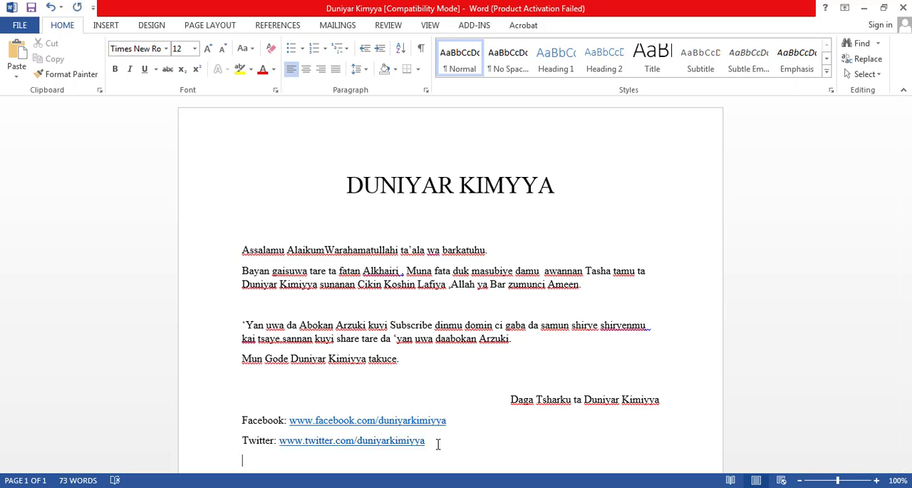
type("@Duniyarkimiyya")
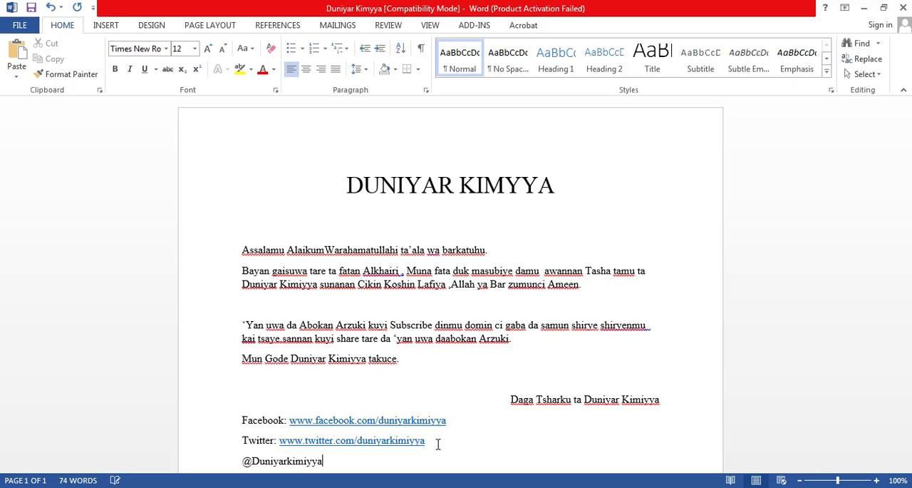
- Right-align the Facebook, Twitter and handle lines together
left_click(240, 416)
left_click_drag(239, 416, 307, 461)
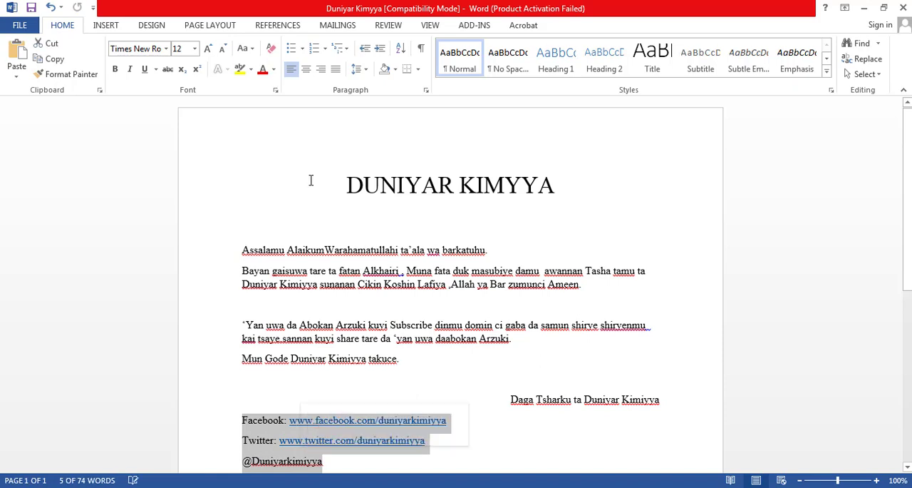
left_click(322, 71)
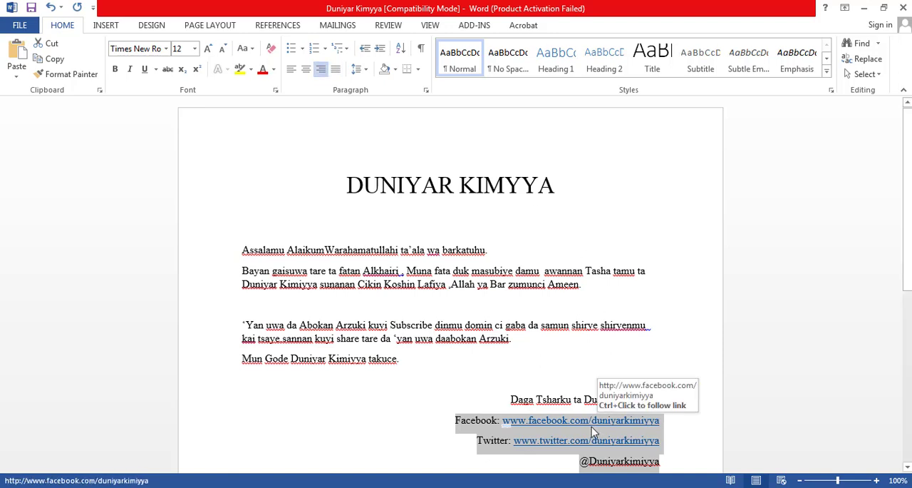
- Center the Twitter line and indent it with tabs until its start lines up with the Facebook line
left_click(478, 439)
key("ctrl+e")
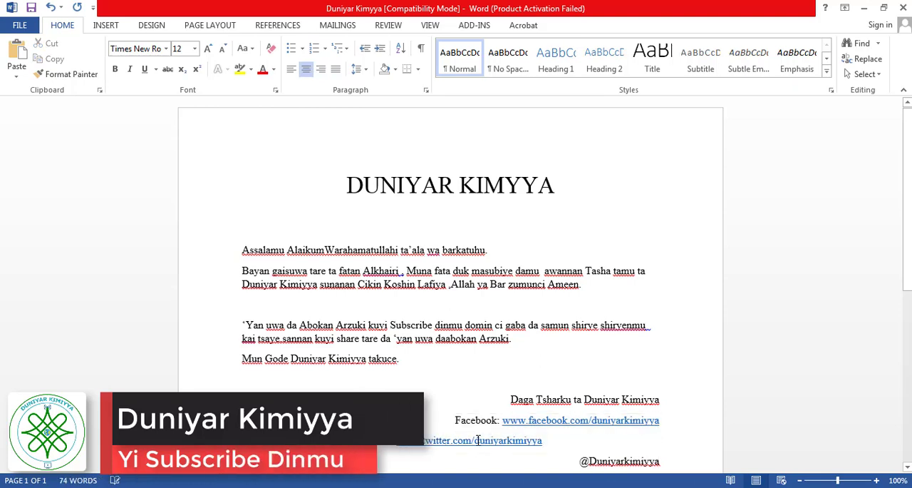
type("Twitter:")
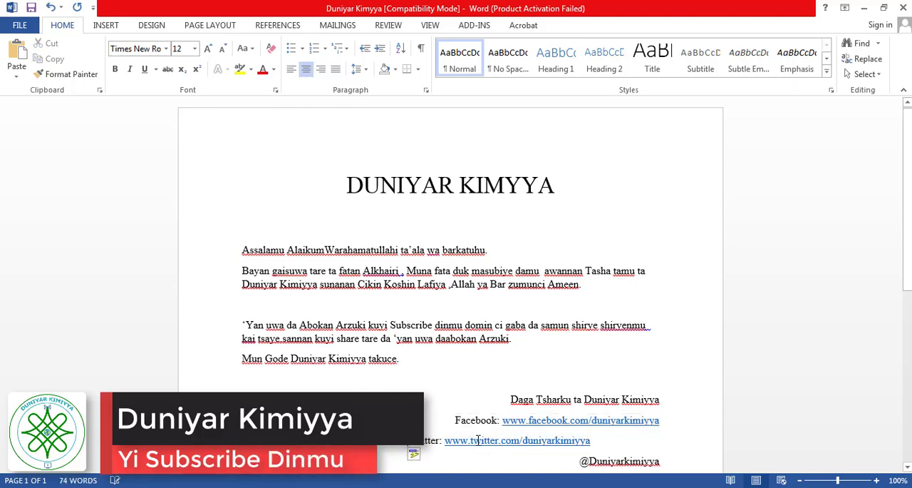
key("Tab")
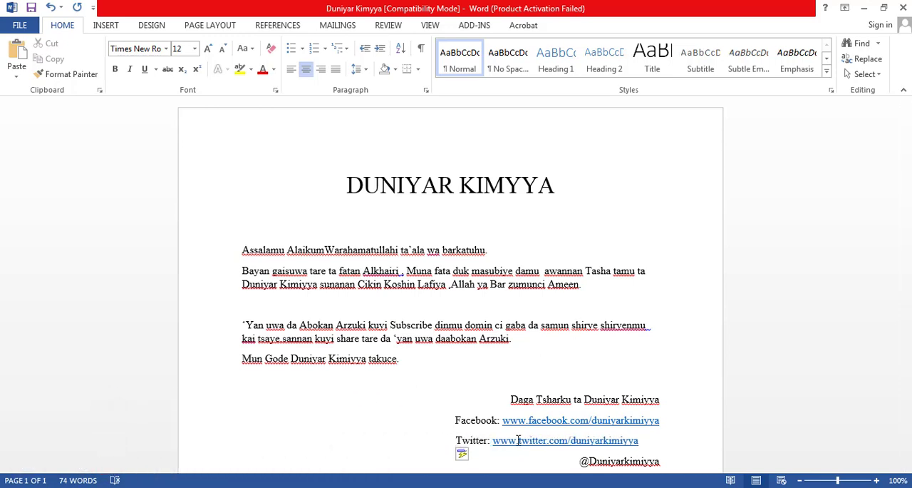
left_click(574, 457)
key("ctrl+e")
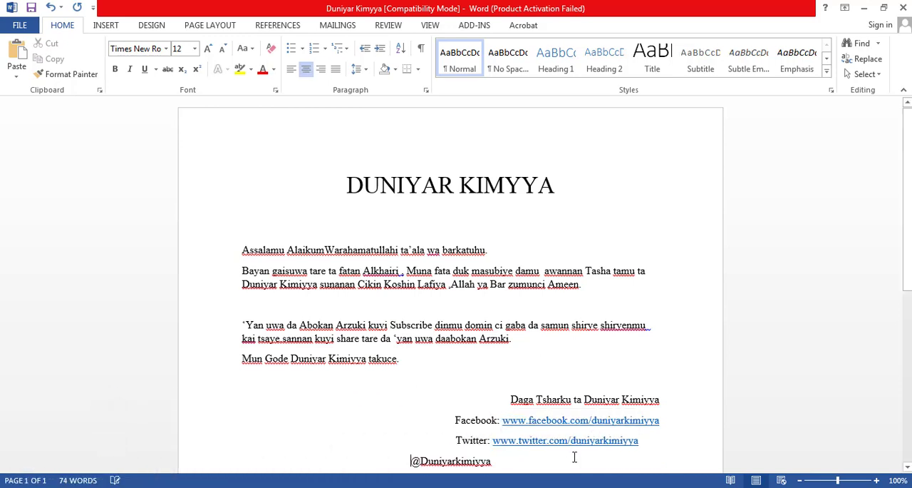
key("Tab")
key("Tab")
key("Tab")
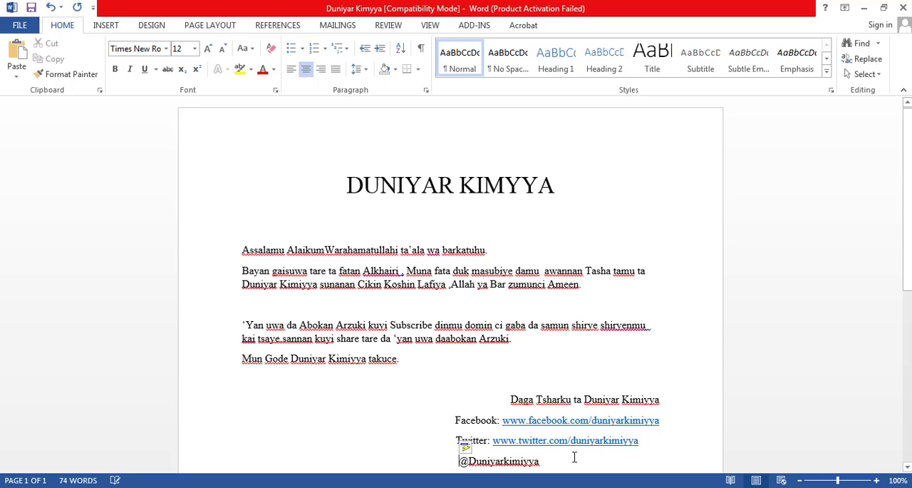
- Center the "Daga Tsharku ta Duniyar Kimiyya" line and indent it with tabs until it lines up with the Facebook line
left_click(510, 401)
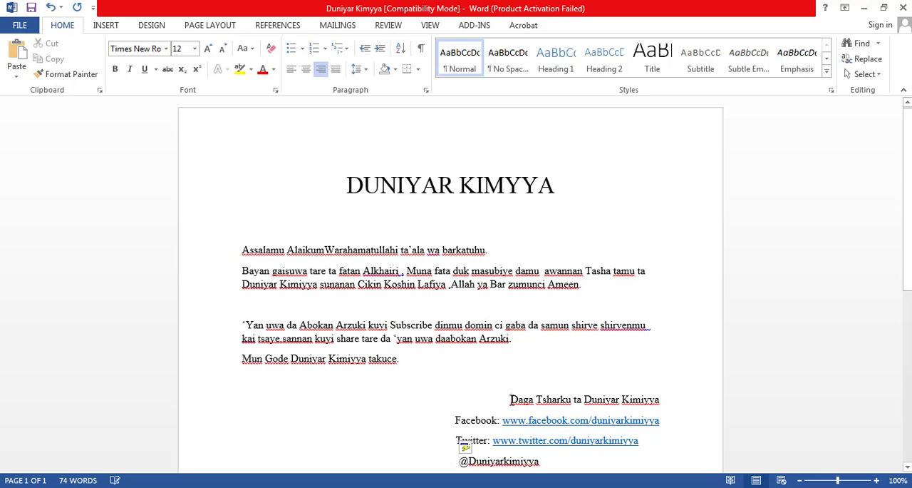
key("ctrl+e")
key("Tab")
key("Tab")
key("Tab")
key("Tab")
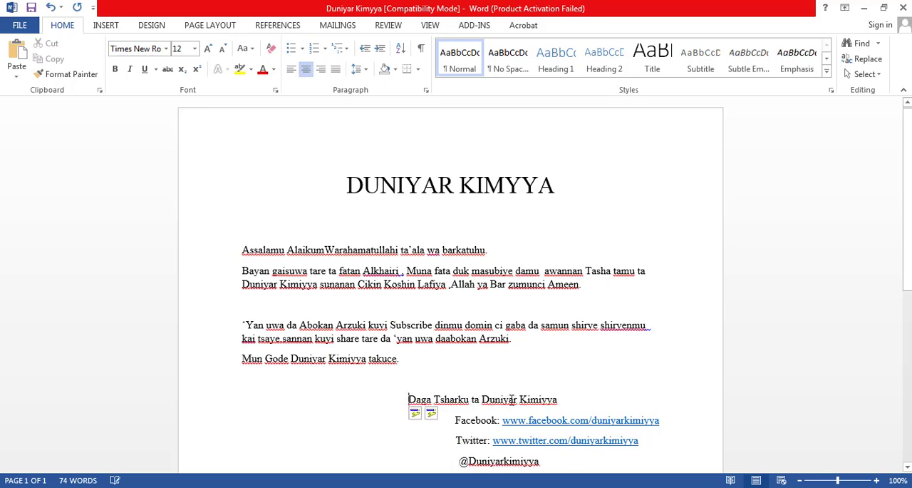
key("Tab")
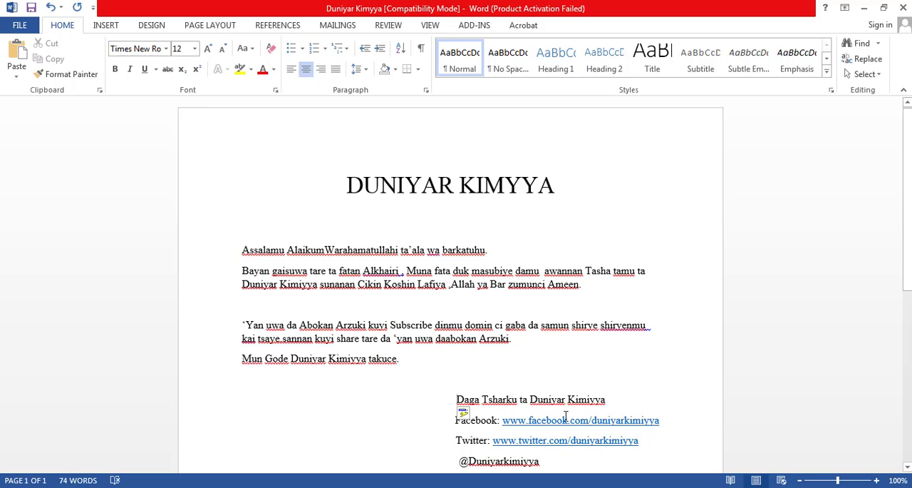
left_click(576, 464)
scroll(576, 463, "down", 1)
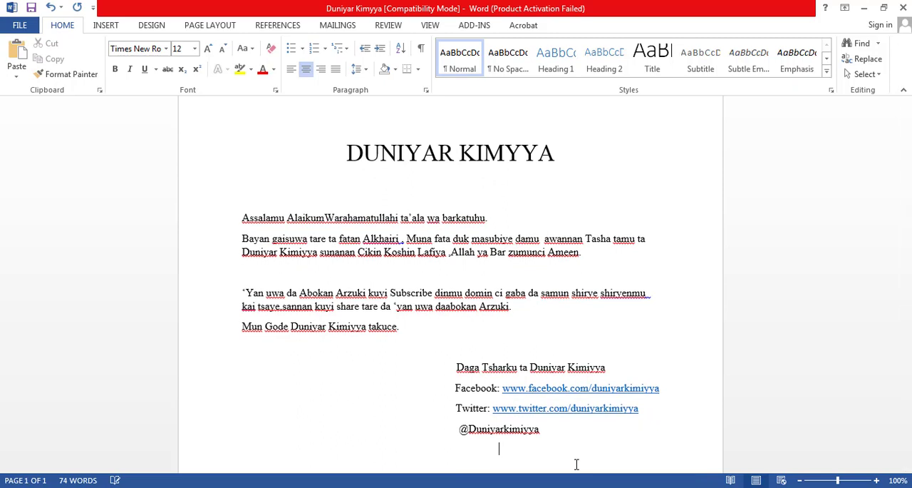
left_click(292, 67)
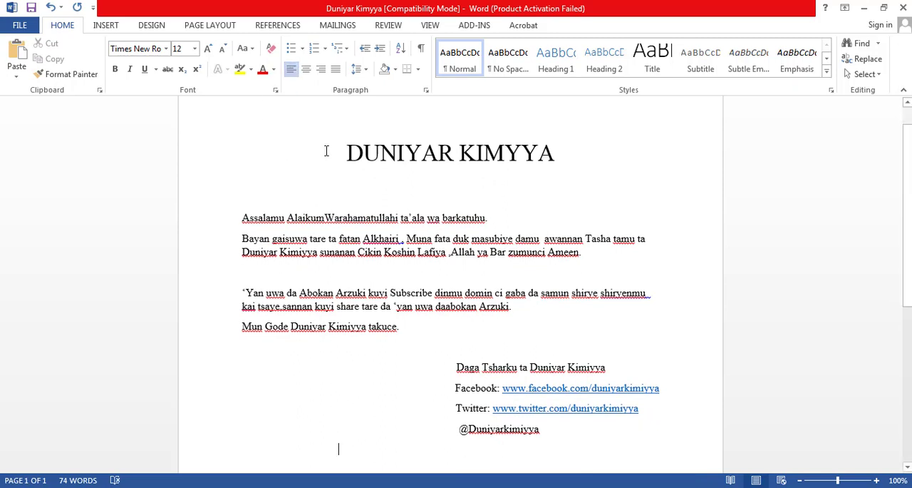
type("M")
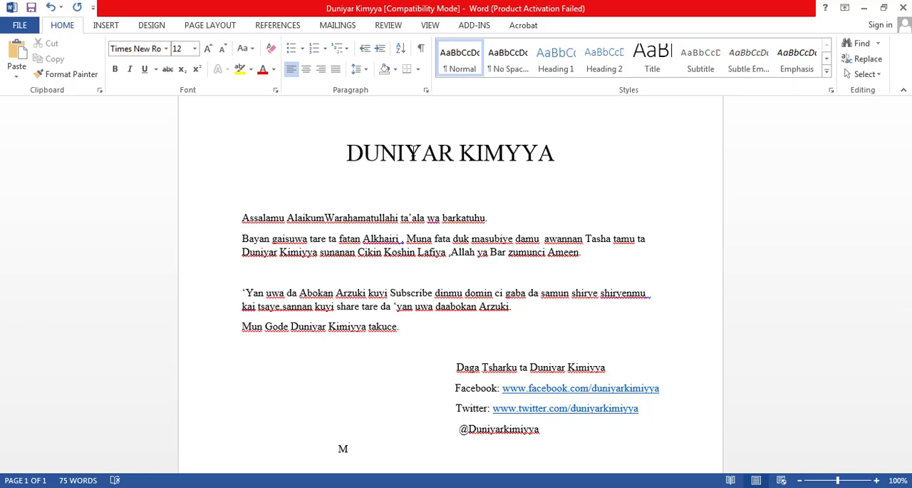
scroll(909, 259, "down", 3)
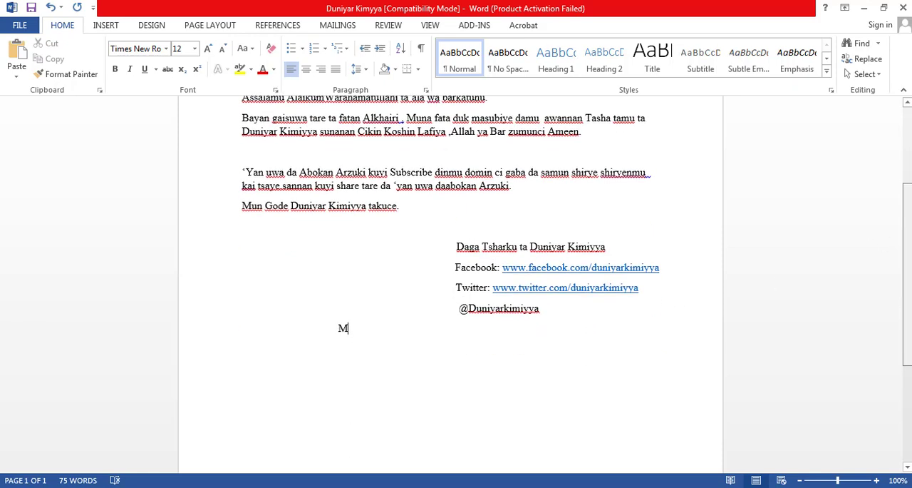
type("U")
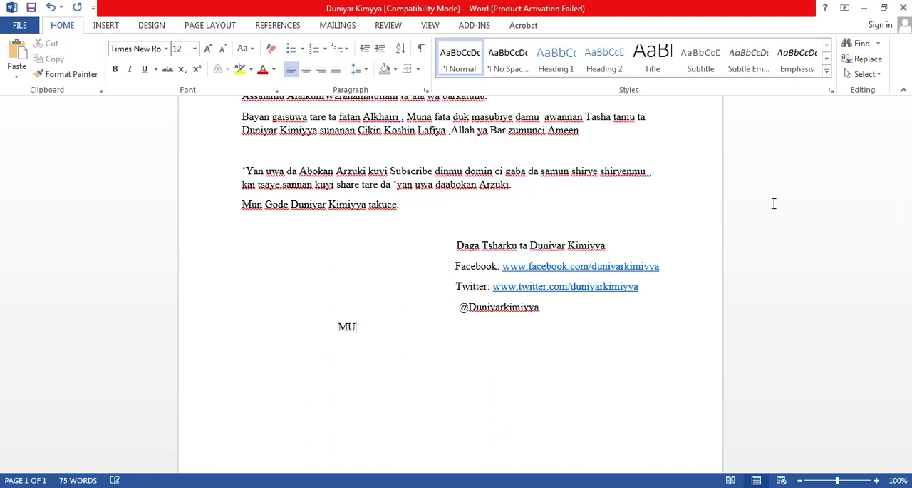
type("NGODE")
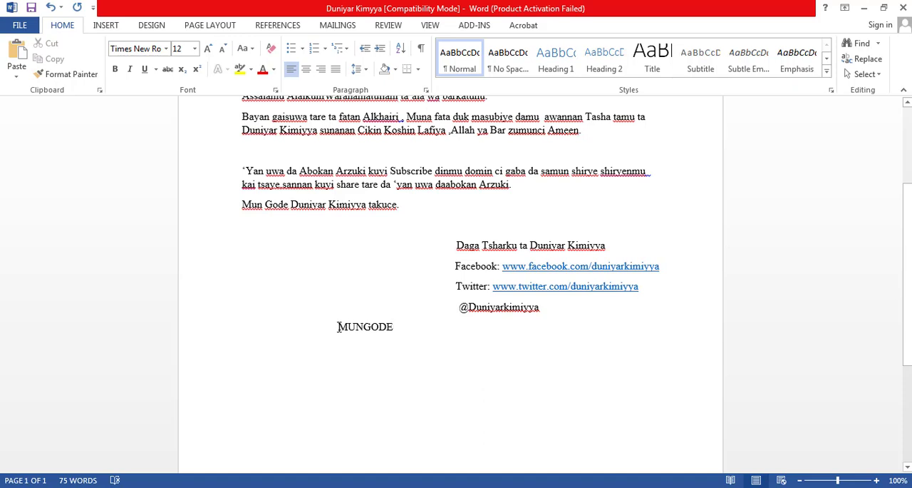
- Indent the MUNGODE line with tabs as far toward the right margin as it fits on one line
key("Tab")
key("Tab")
key("Tab")
key("Tab")
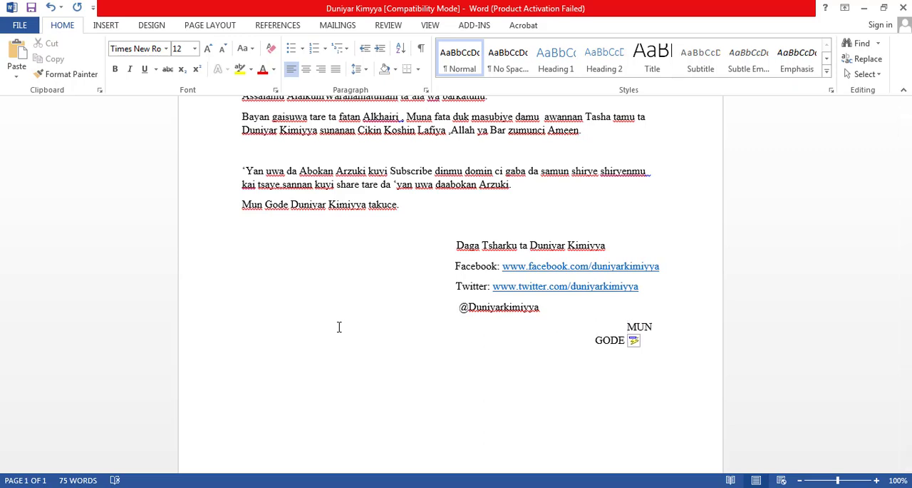
key("BackSpace")
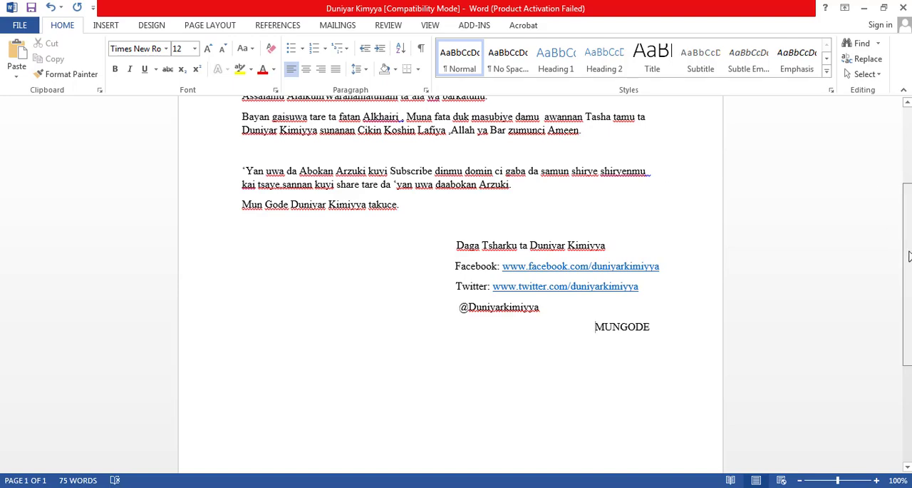
- Color the title "DUNIYAR KIMYYA" with the standard green font color
scroll(899, 159, "up", 5)
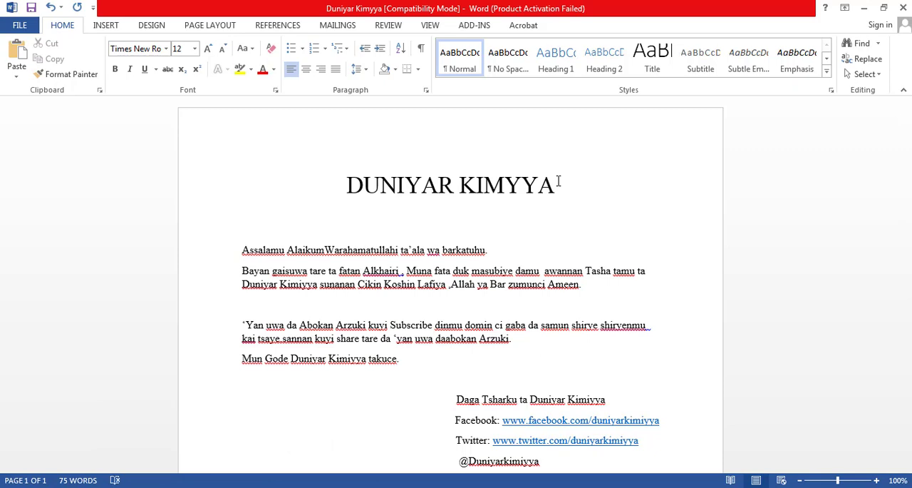
triple_click(473, 182)
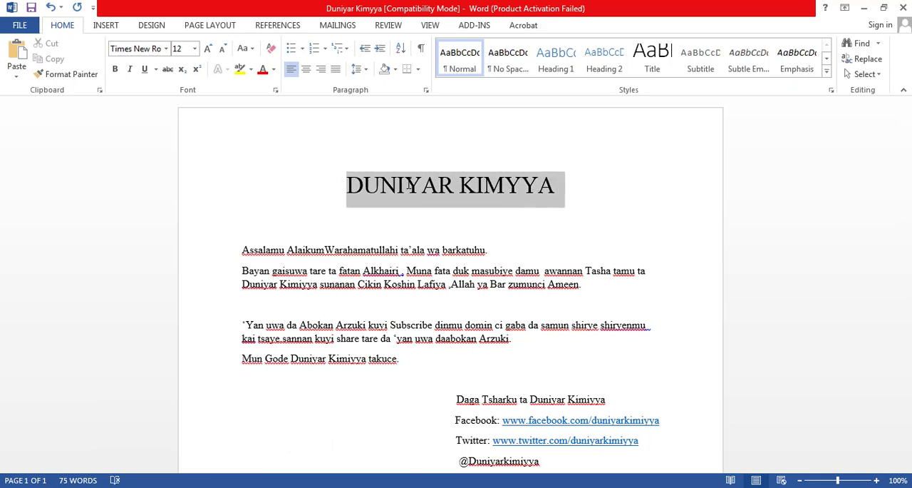
left_click(274, 69)
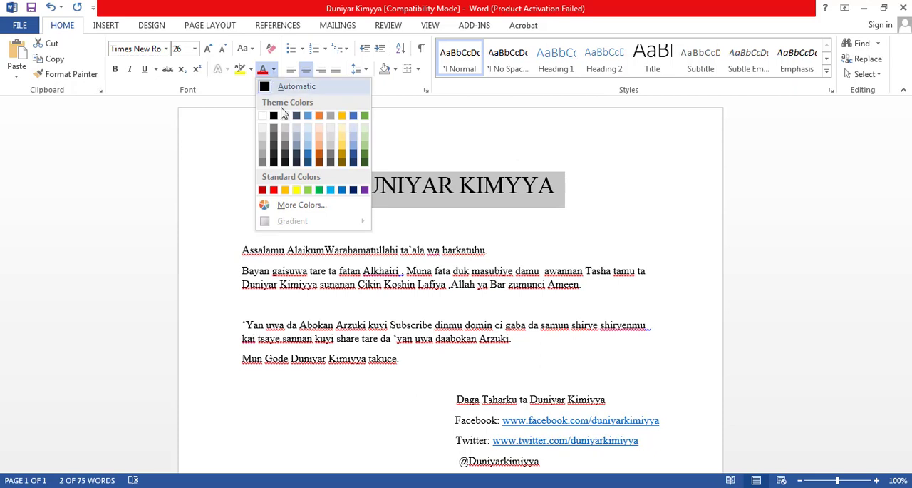
left_click(318, 190)
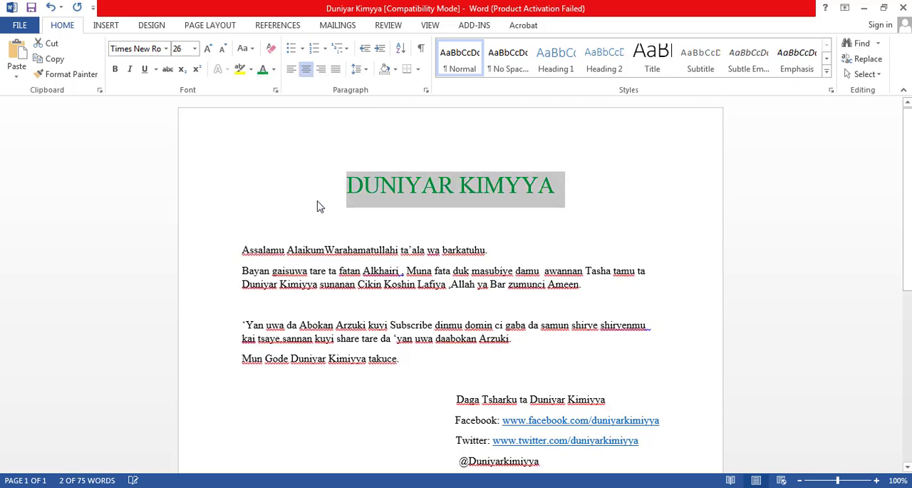
left_click(288, 211)
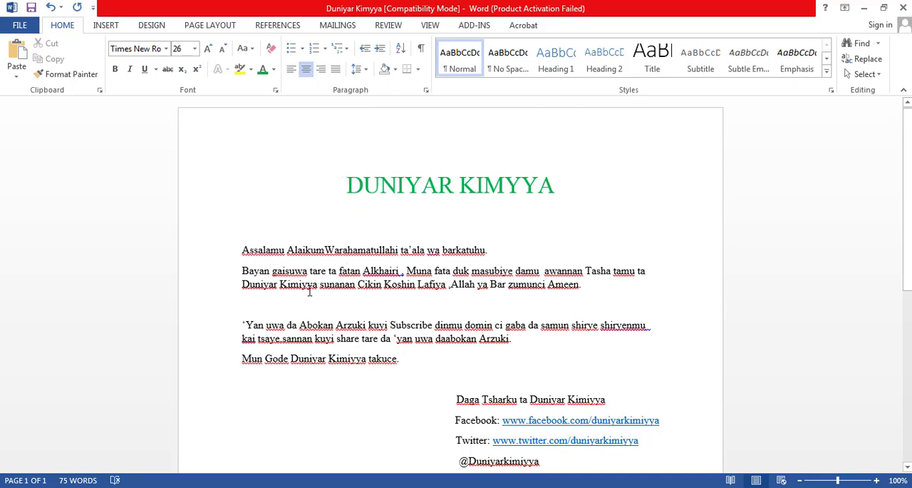
- Make the words "Duniyar Kimiyya" in the paragraph beginning "Bayan gaisuwa" bold
left_click_drag(318, 283, 252, 291)
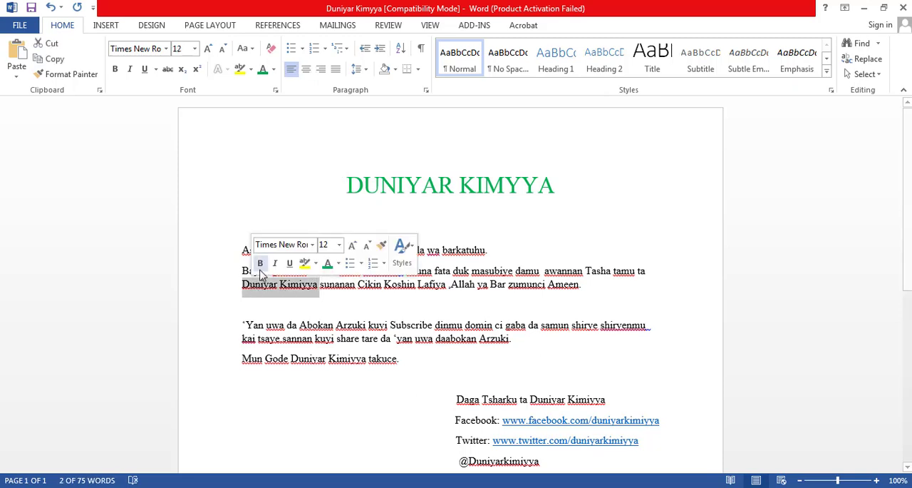
left_click(261, 263)
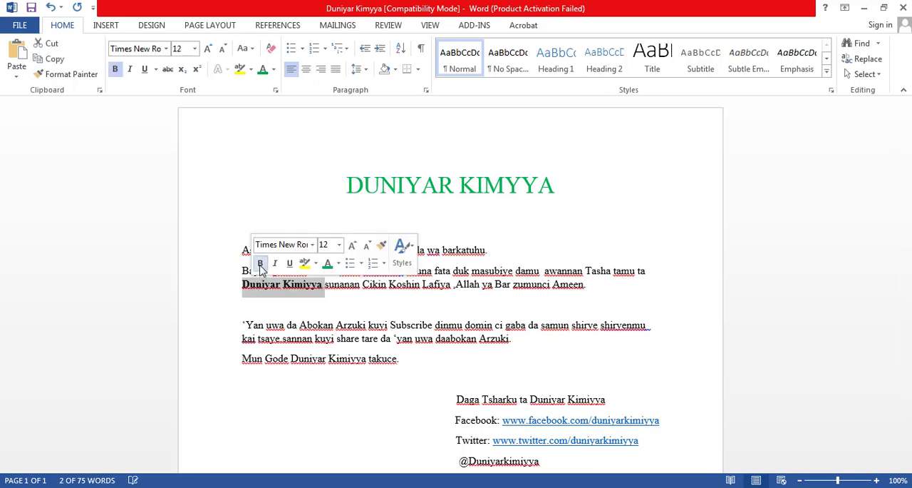
left_click(365, 310)
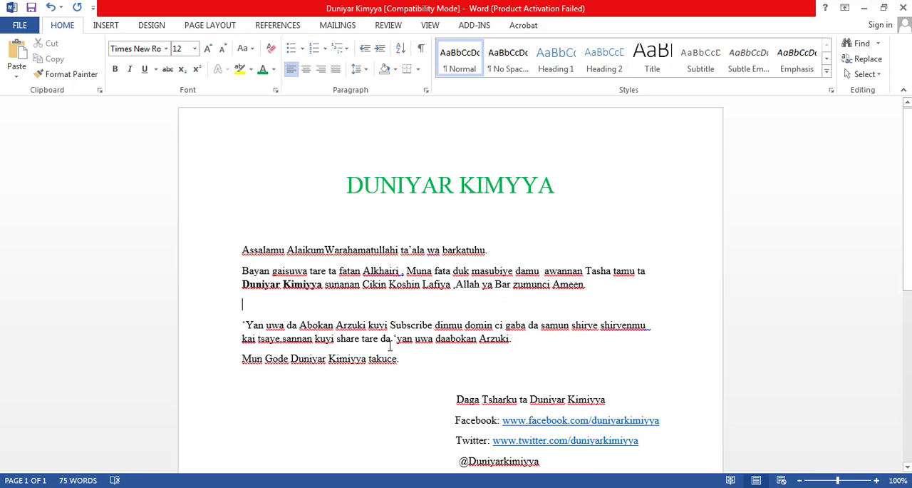
- Justify the body text from "Bayan gaisuwa" through "Mun Gode Duniyar Kimiyya takuce."
left_click_drag(402, 358, 243, 272)
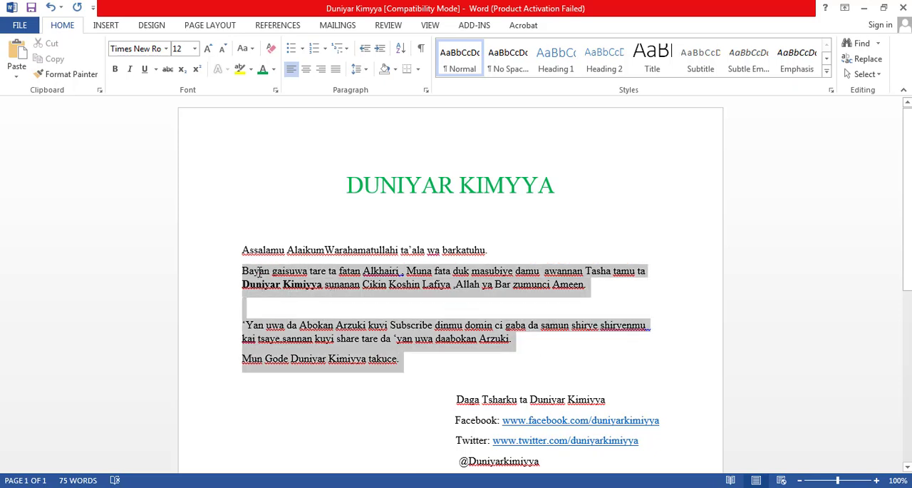
left_click(335, 71)
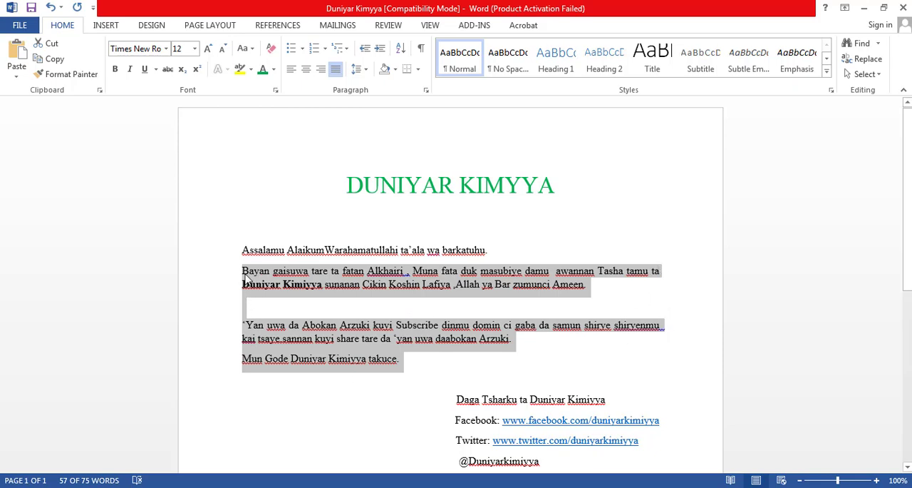
left_click(410, 370)
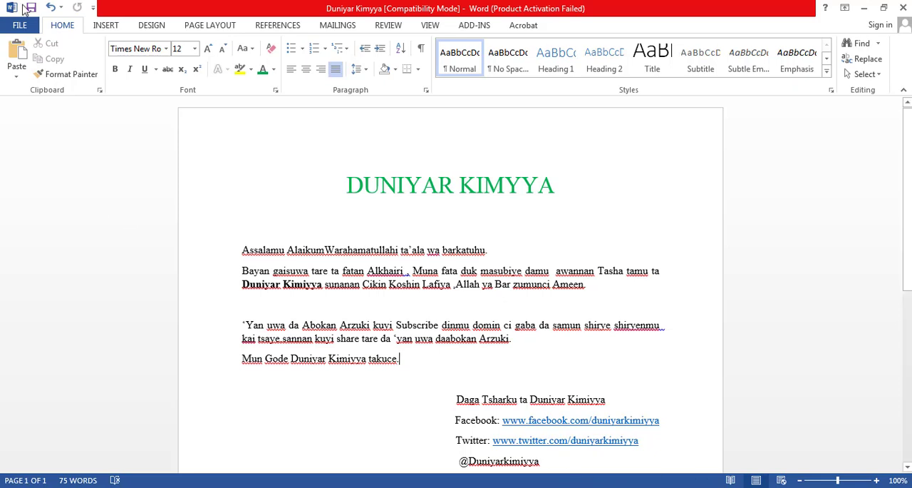
- Save the file to the Desktop as "Duniyar Kimyya" in Word Document format and accept the upgrade to the newest file format
left_click(20, 25)
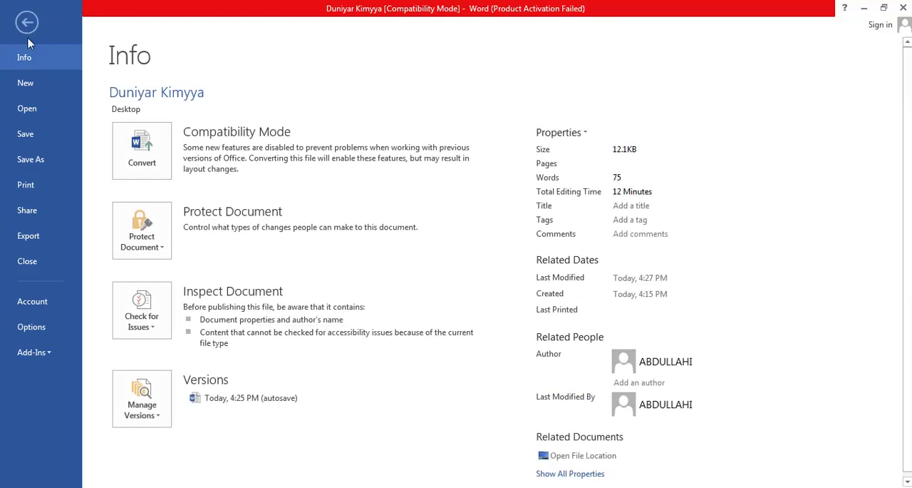
left_click(30, 158)
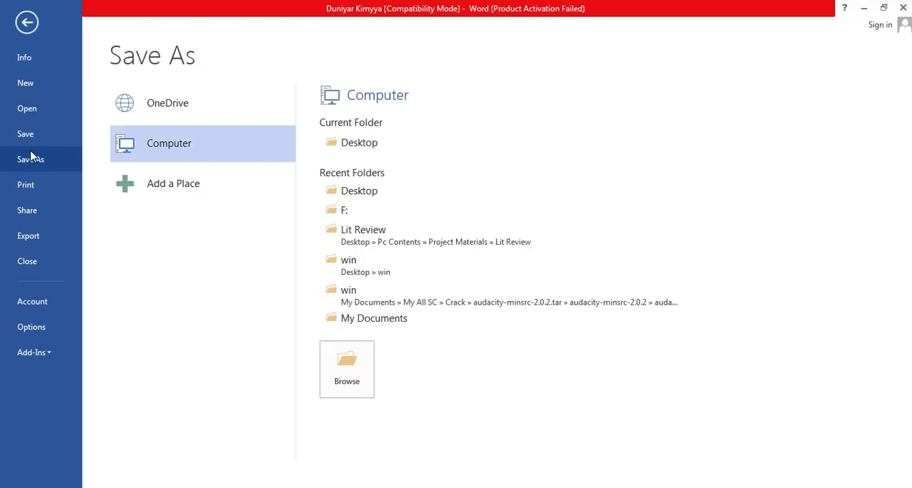
left_click(347, 368)
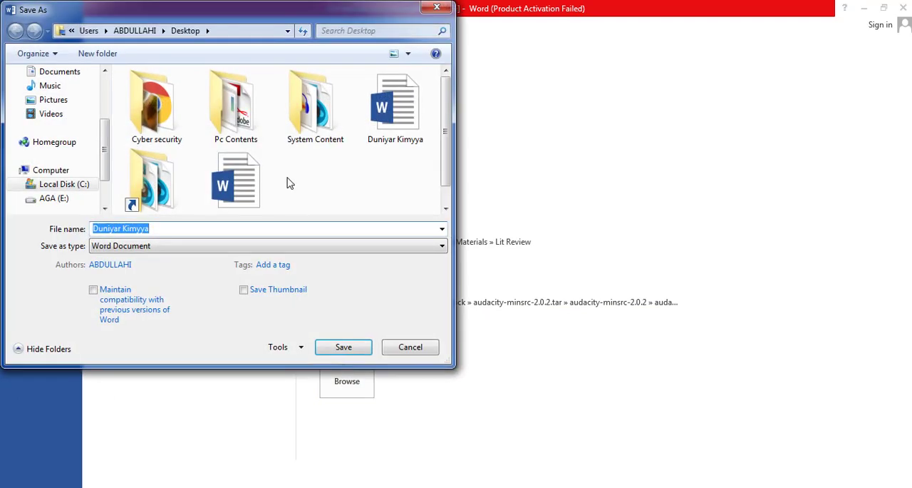
left_click(244, 228)
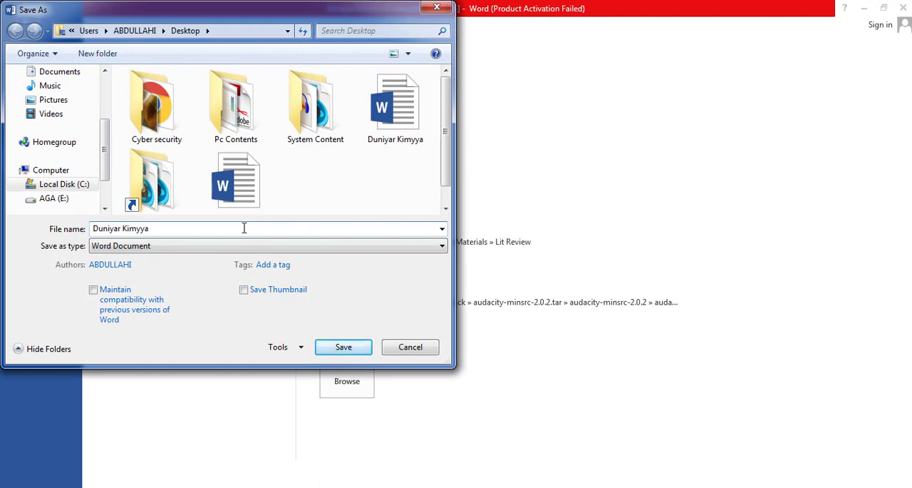
left_click(242, 246)
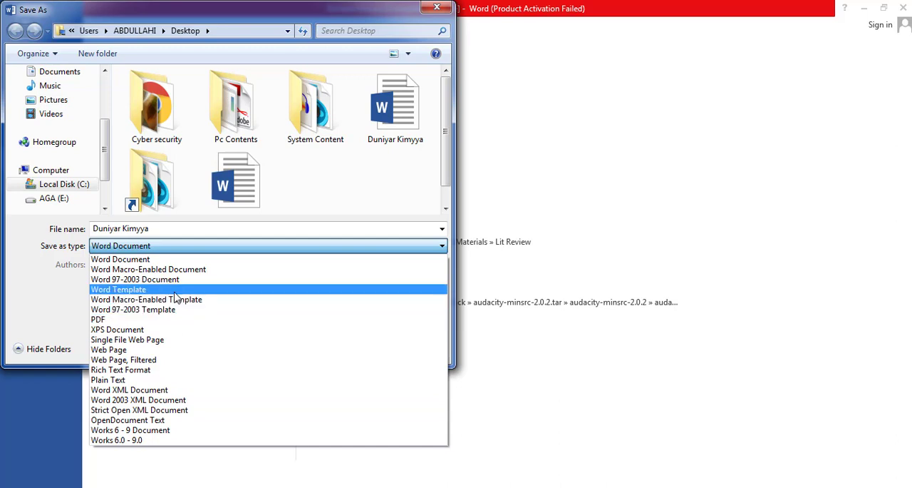
left_click(167, 261)
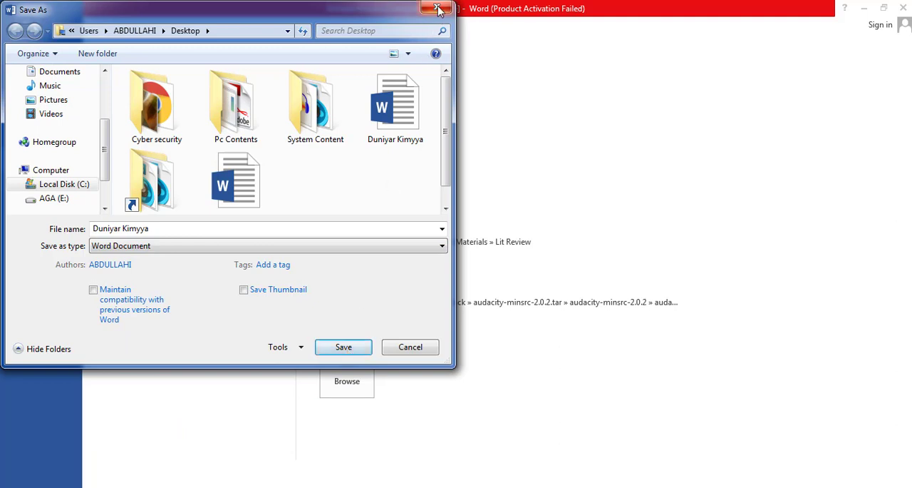
left_click(344, 346)
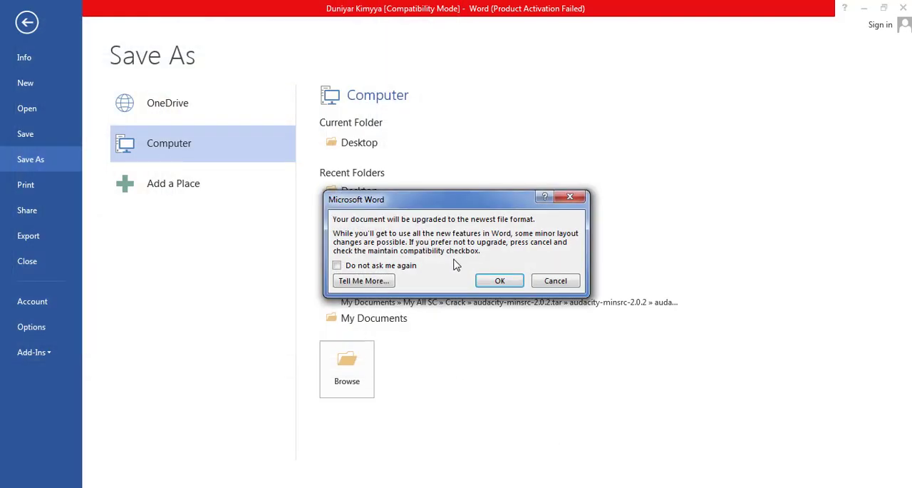
left_click(492, 282)
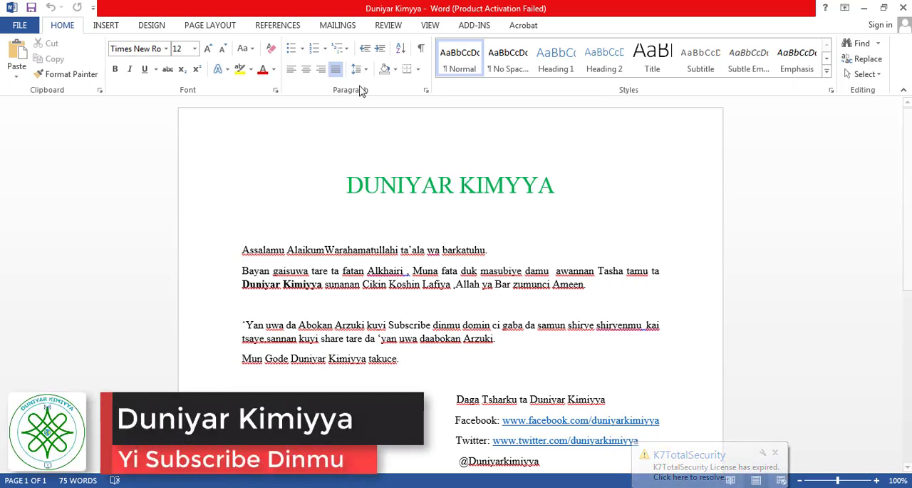
- Insert the picture "Logo Duniyar Kimiyya youtube" from the Pictures library into the document
left_click(105, 25)
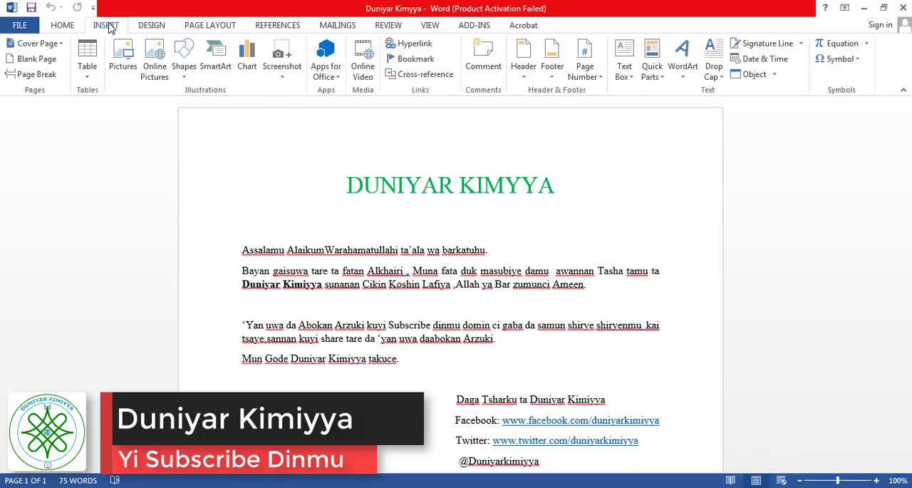
left_click(129, 47)
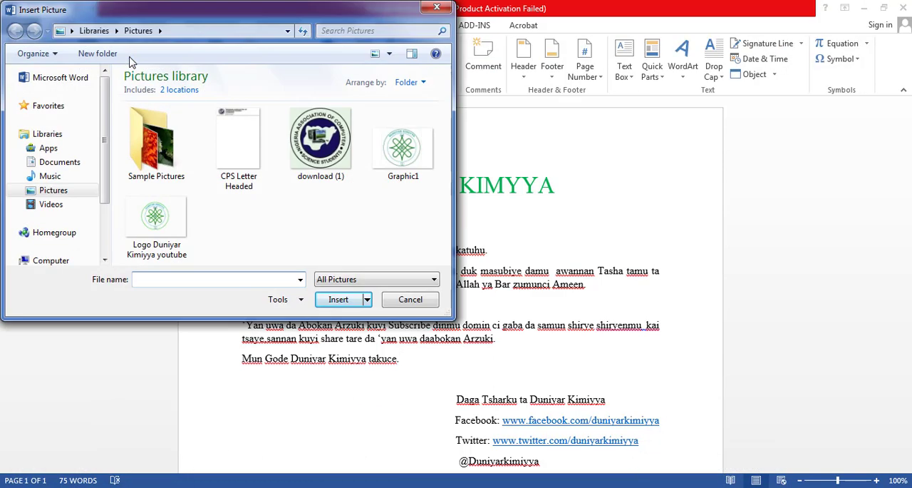
left_click(163, 237)
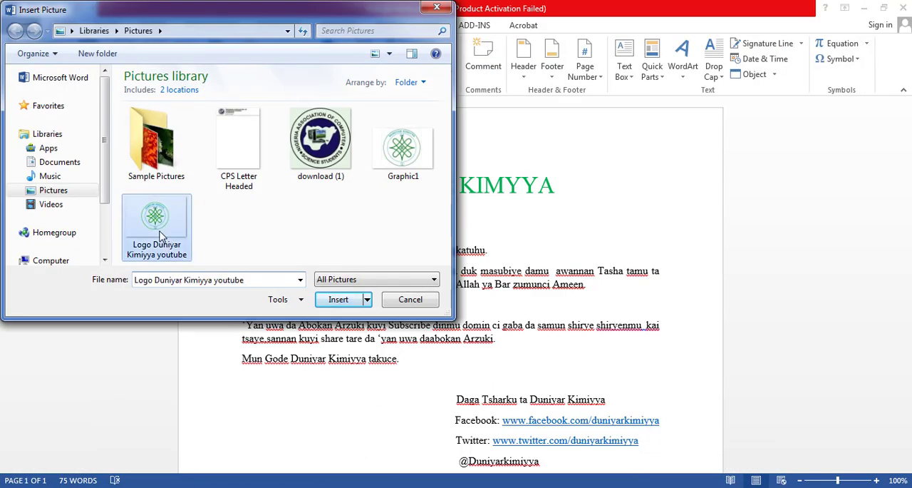
left_click(347, 305)
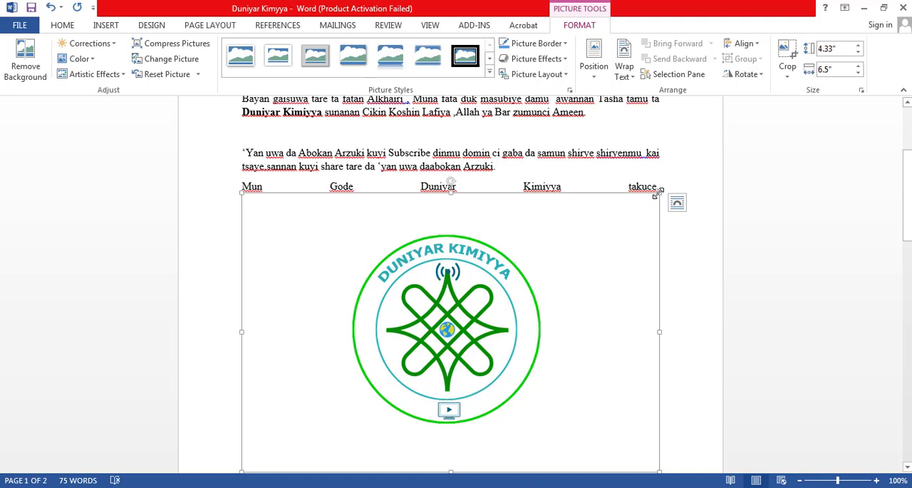
- Shrink the inserted logo picture and move it directly after the title "DUNIYAR KIMYYA"
left_click_drag(657, 192, 342, 356)
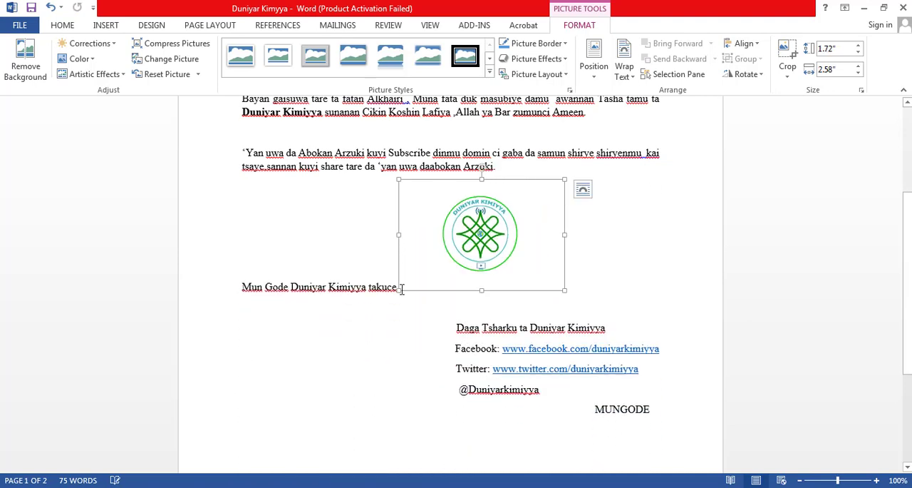
left_click_drag(502, 217, 590, 155)
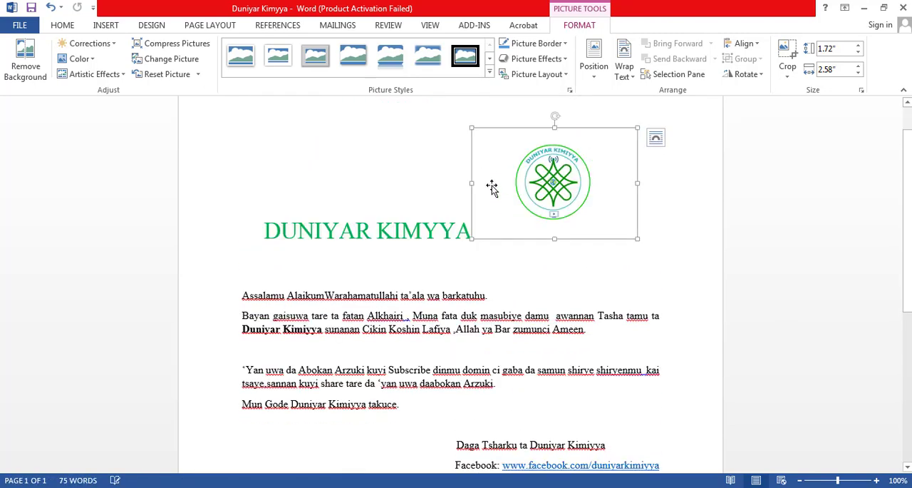
left_click_drag(470, 127, 534, 167)
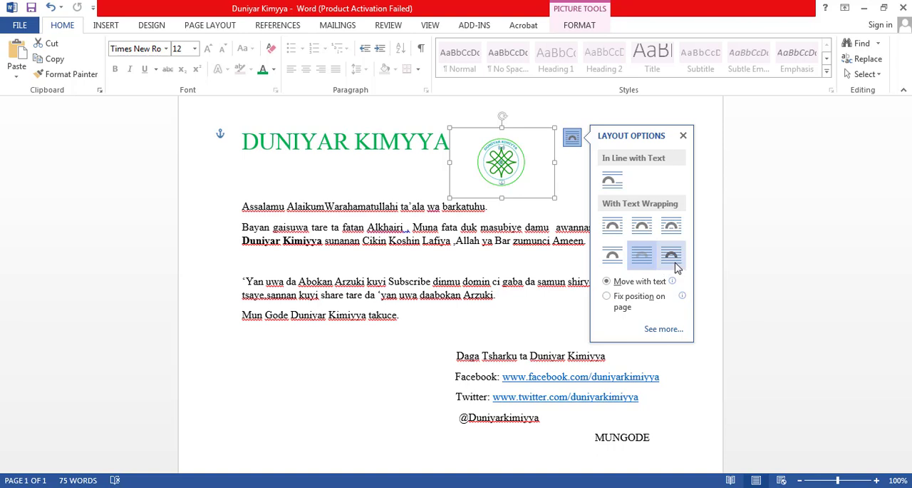
- Set the logo's text wrapping to In Front of Text, keeping the picture selected
left_click(676, 265)
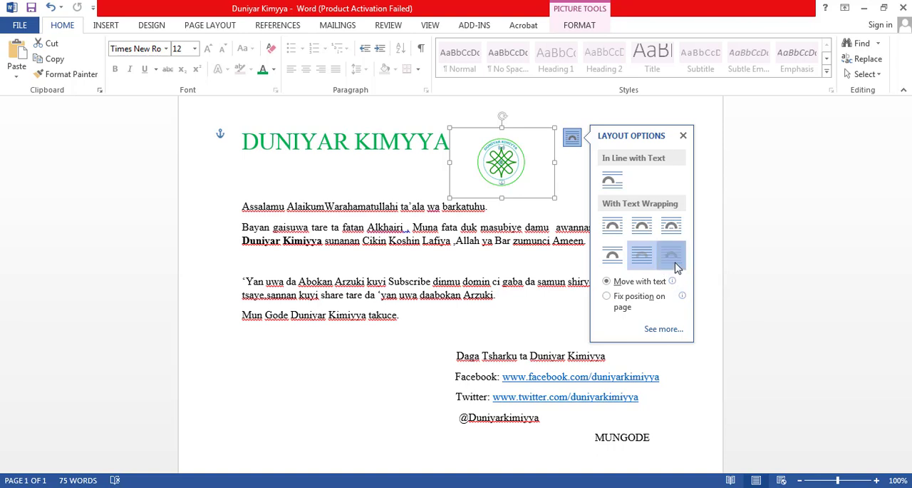
left_click(455, 179)
left_click(492, 160)
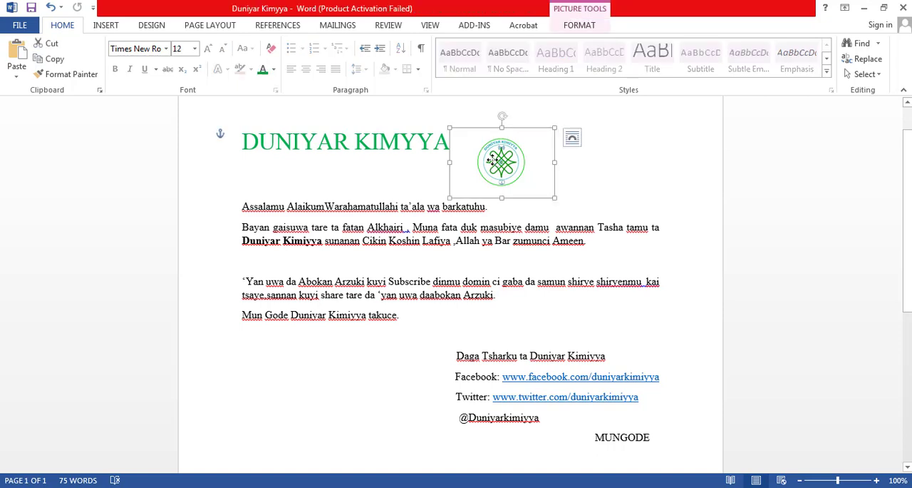
- Move the logo to the page's upper-right corner, level with the title, and nudge it slightly up and right
left_click_drag(493, 160, 634, 151)
key("Up")
key("Up")
key("Up")
key("Up")
key("Up")
key("Up")
key("Up")
key("Up")
key("Up")
key("Up")
key("Up")
key("Up")
key("Up")
key("Up")
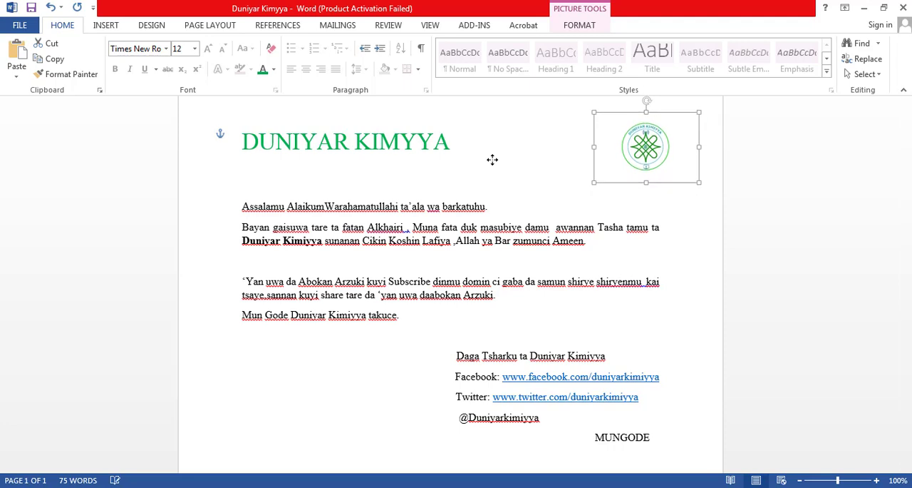
key("Up")
key("Up")
key("Up")
key("Up")
key("Up")
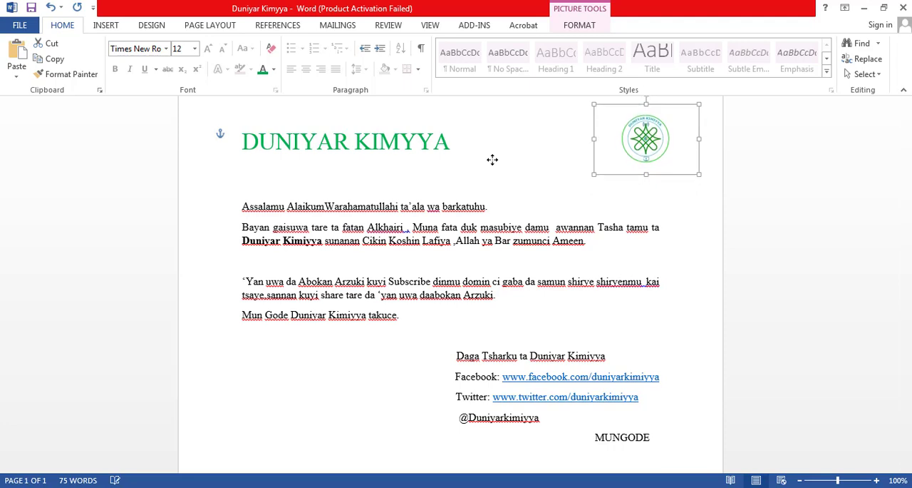
key("Right")
key("Right")
key("Right")
key("Right")
key("Right")
left_click(386, 186)
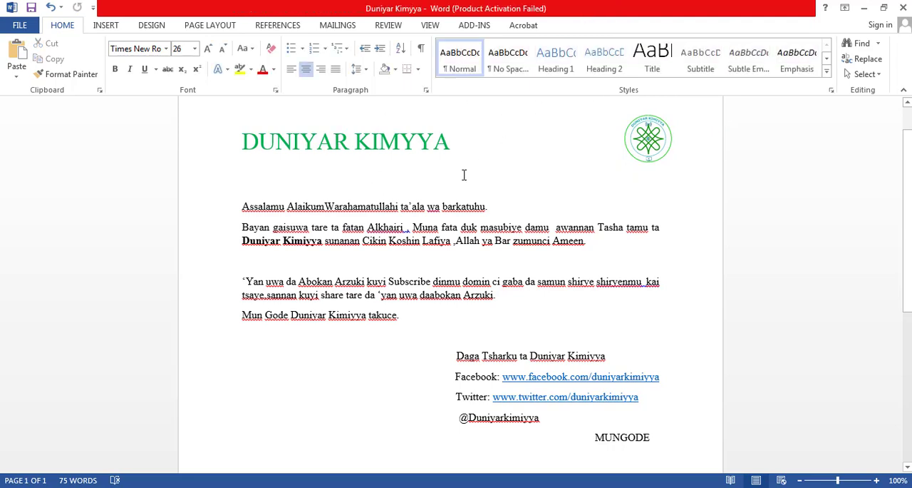
- Replace the blank line under the title with a fresh one and shift "DUNIYAR KIMYYA" to the middle of its line
key("BackSpace")
key("BackSpace")
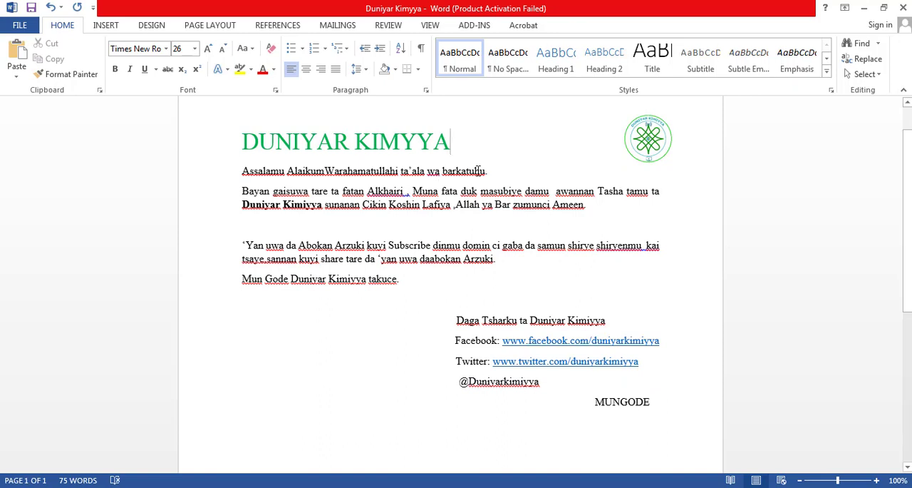
key("Return")
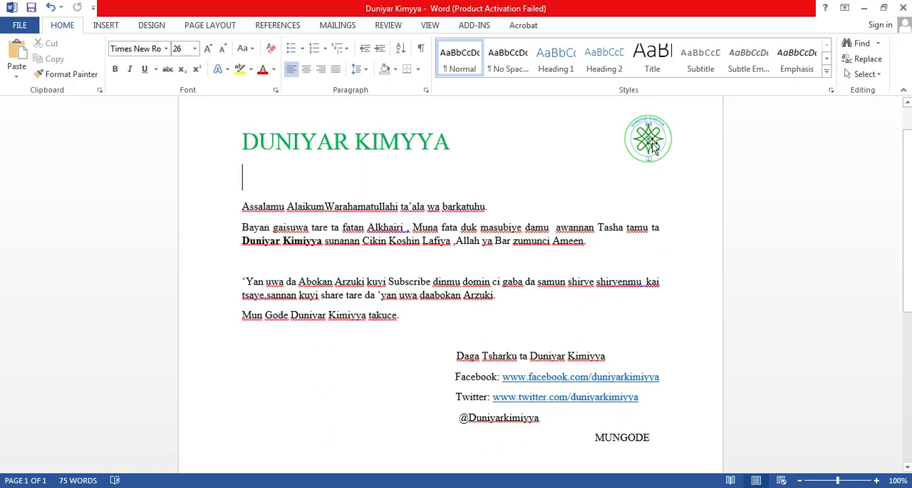
left_click(241, 141)
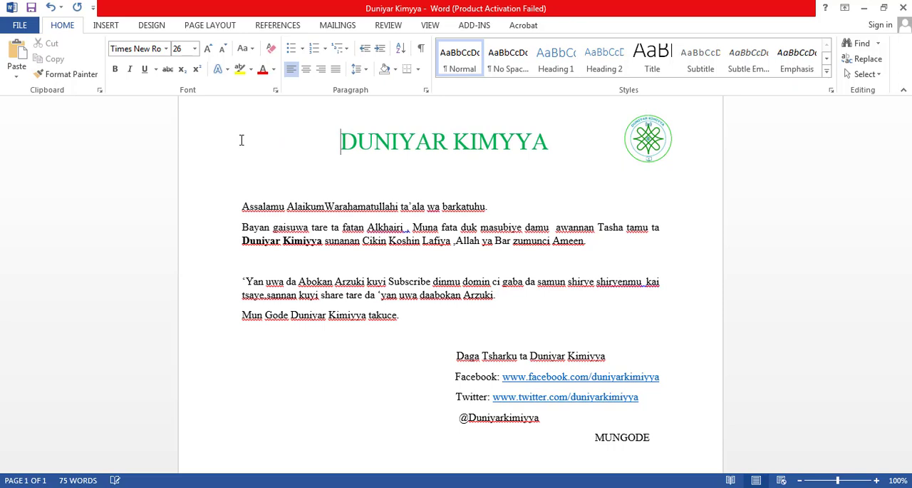
- Save and close the document, and refresh the desktop
key("ctrl+s")
left_click(902, 7)
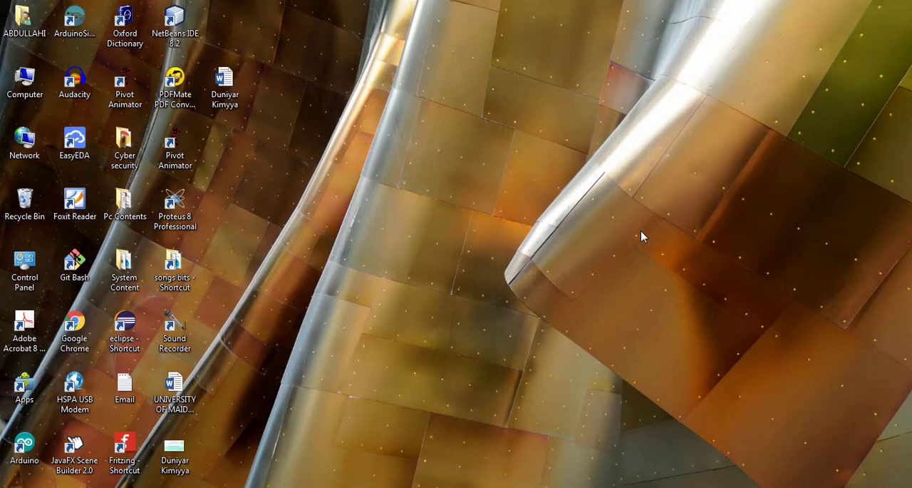
right_click(424, 242)
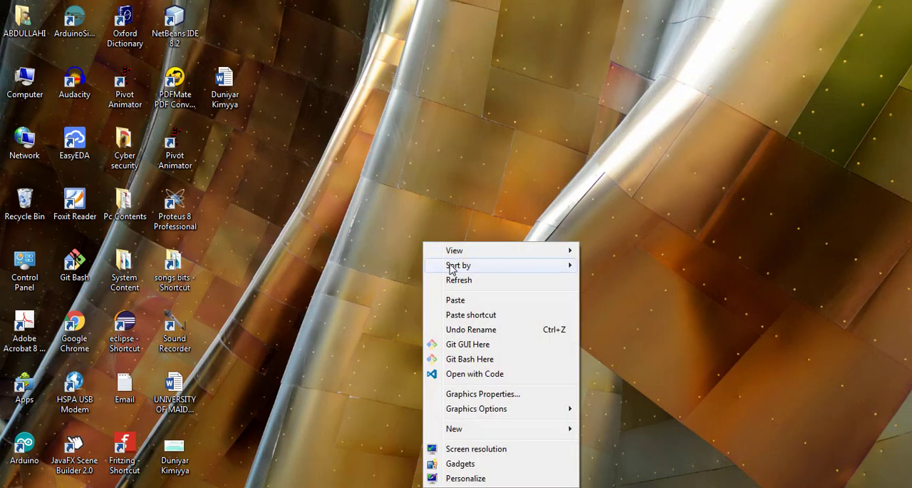
left_click(459, 280)
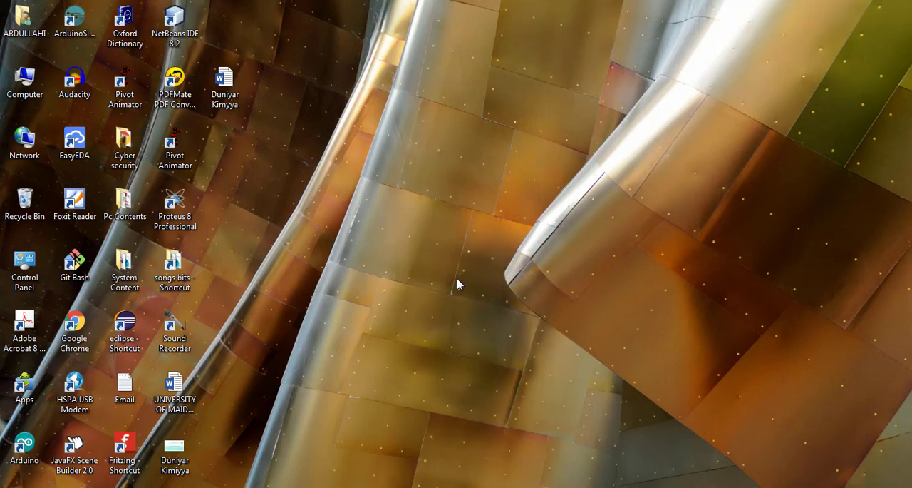